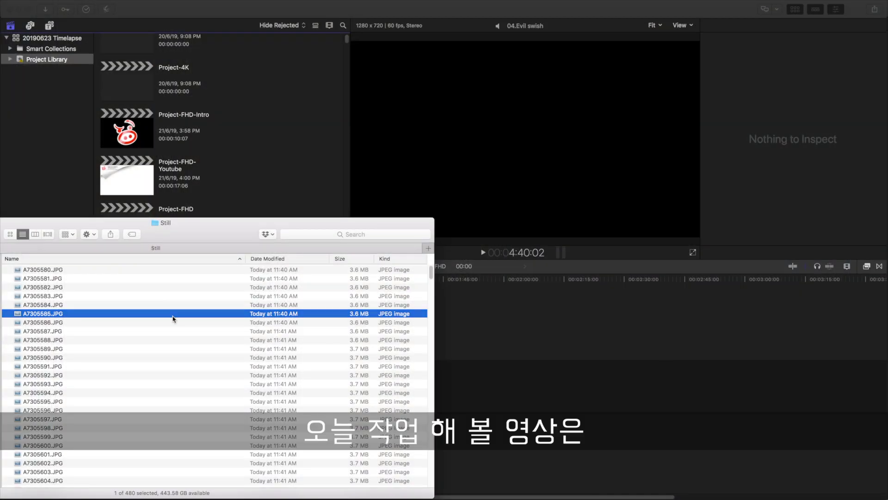
Step: Quick Look the first sky photo A7305580.JPG full size, then return to Final Cut Pro
{"action": "left_click", "coordinate": [111, 269]}
{"action": "key", "text": "space"}
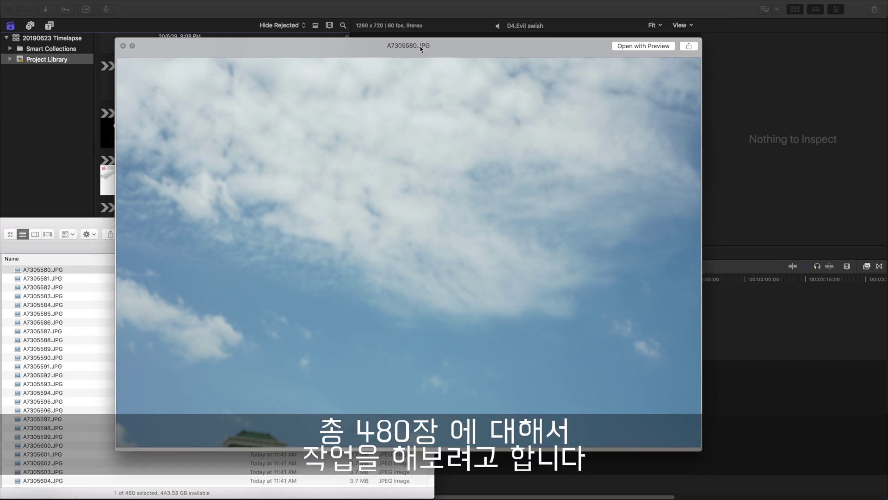
{"action": "key", "text": "space"}
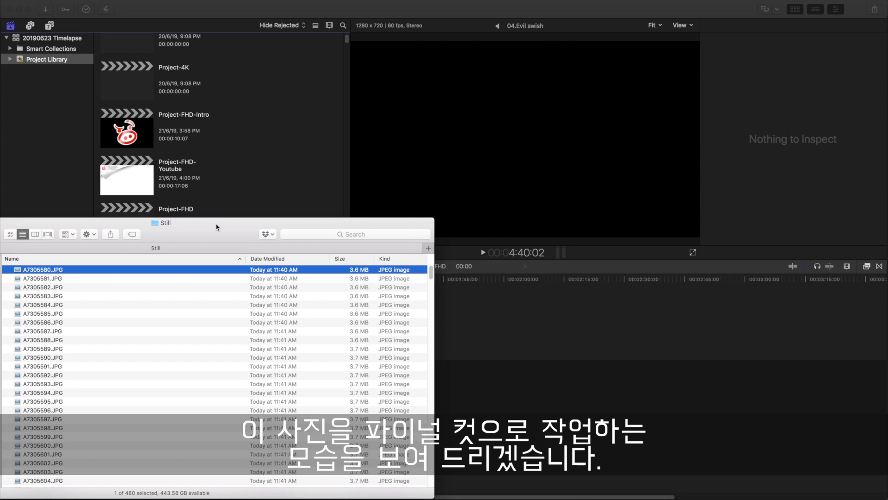
{"action": "left_click", "coordinate": [54, 36]}
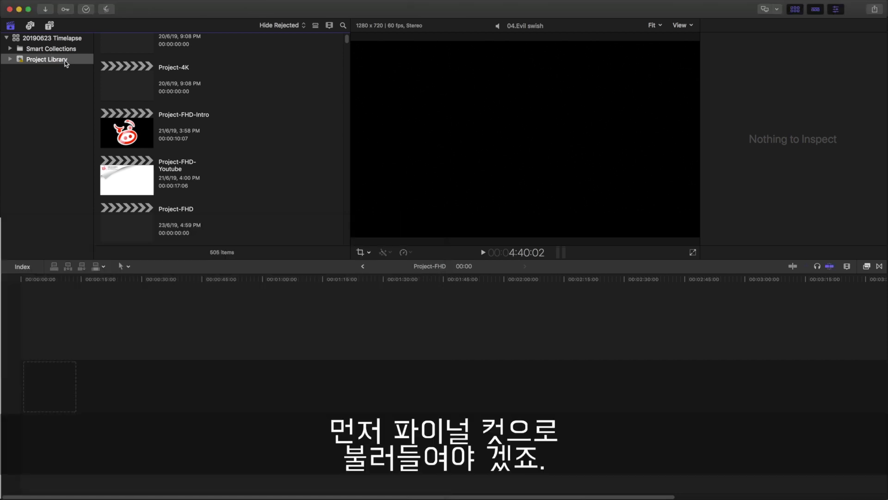
Step: Scroll through the 23 Jun 2019 event and select all 480 sky photo clips
{"action": "scroll", "coordinate": [270, 156], "scroll_direction": "down", "scroll_amount": 5}
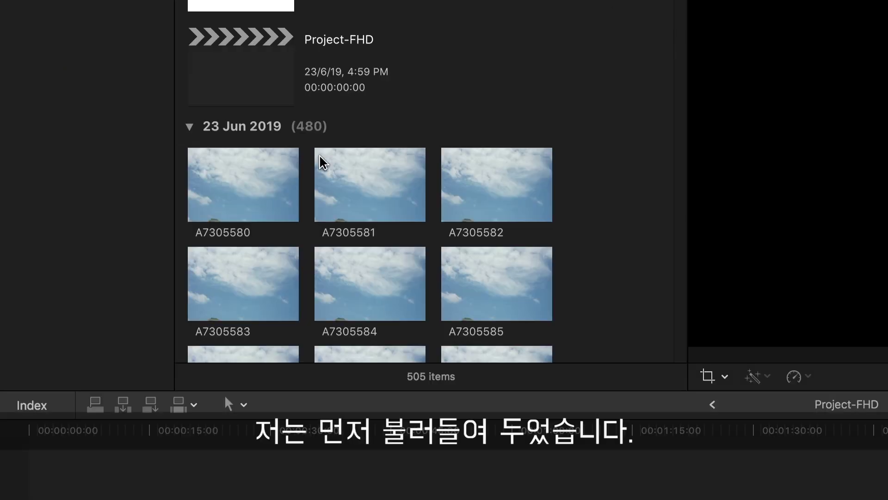
{"action": "scroll", "coordinate": [520, 219], "scroll_direction": "down", "scroll_amount": 3}
{"action": "scroll", "coordinate": [520, 218], "scroll_direction": "down", "scroll_amount": 5}
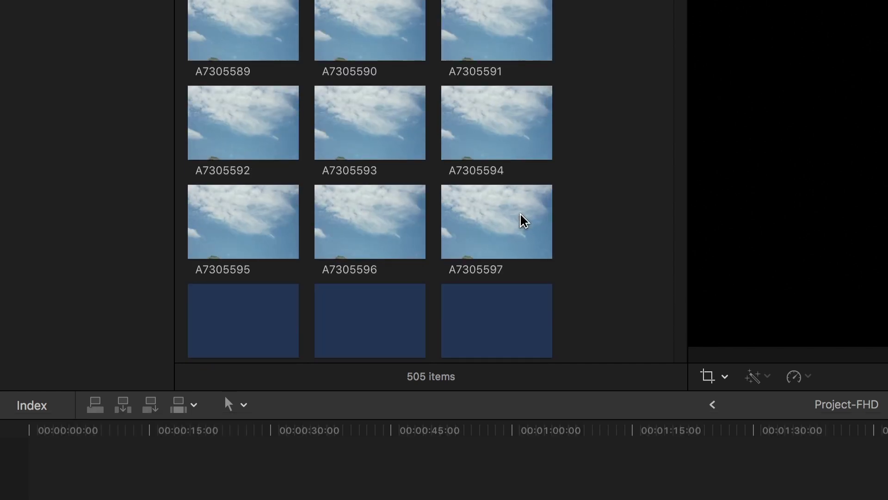
{"action": "scroll", "coordinate": [522, 220], "scroll_direction": "down", "scroll_amount": 8}
{"action": "scroll", "coordinate": [680, 4], "scroll_direction": "down", "scroll_amount": 7}
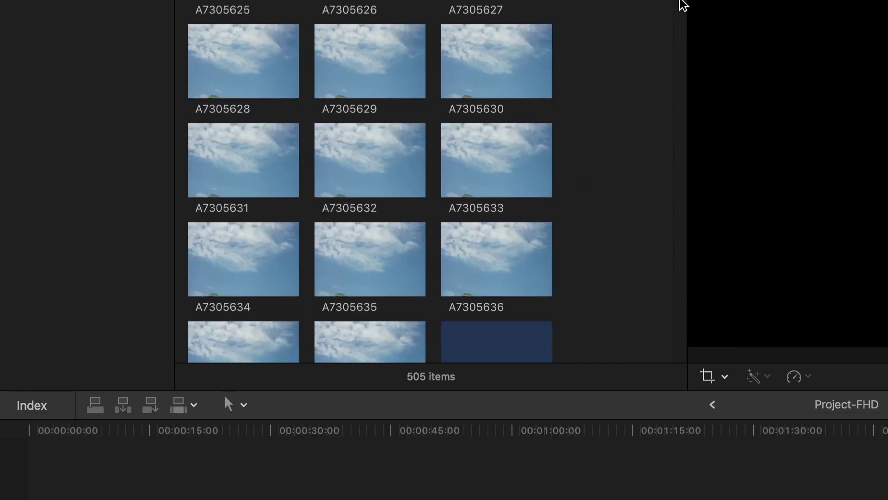
{"action": "scroll", "coordinate": [682, 13], "scroll_direction": "down", "scroll_amount": 5}
{"action": "left_click_drag", "start_coordinate": [684, 18], "coordinate": [679, 314]}
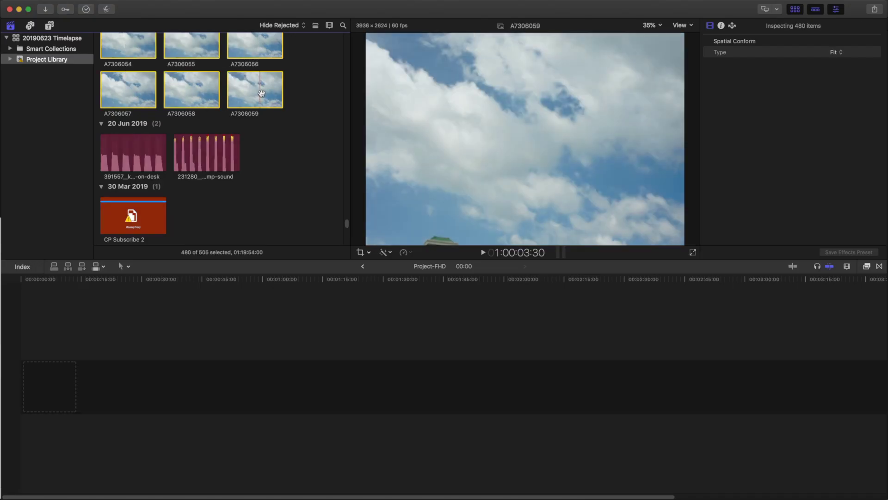
Step: Drop the 480 photos into Project-FHD, check the 10-second clip length, and select every clip
{"action": "left_click_drag", "start_coordinate": [261, 93], "coordinate": [116, 385]}
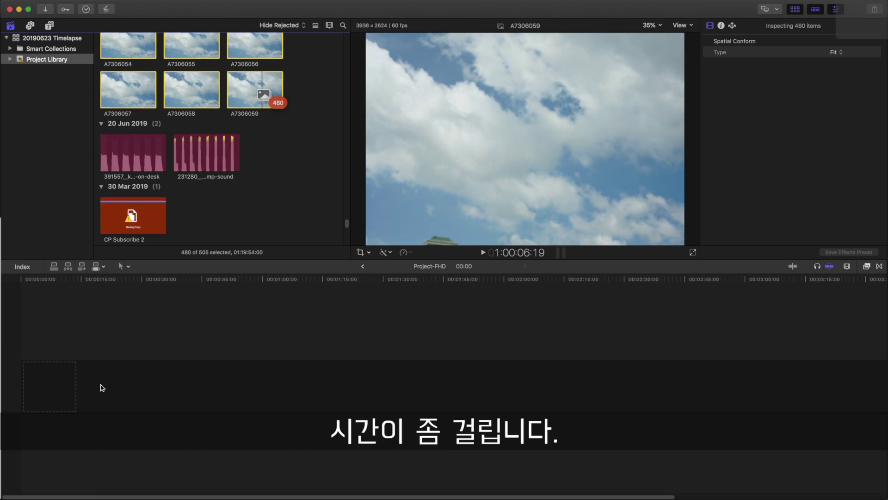
{"action": "left_click_drag", "start_coordinate": [102, 388], "coordinate": [40, 391]}
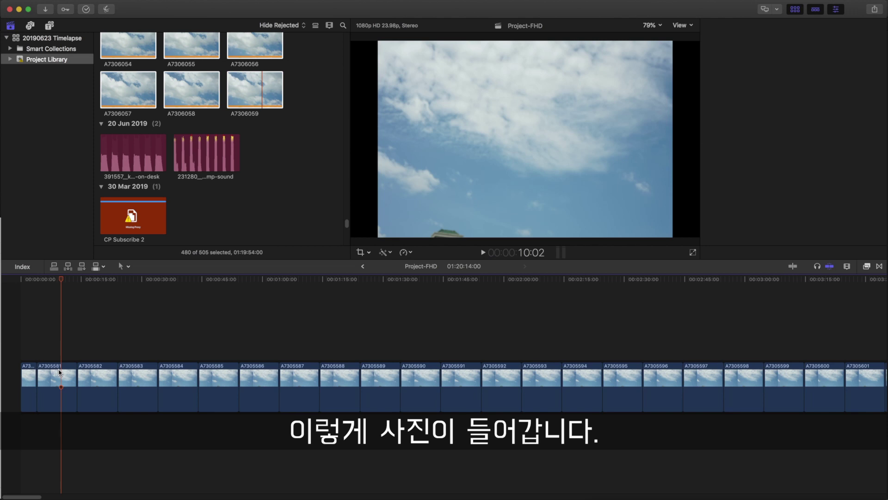
{"action": "left_click", "coordinate": [59, 371]}
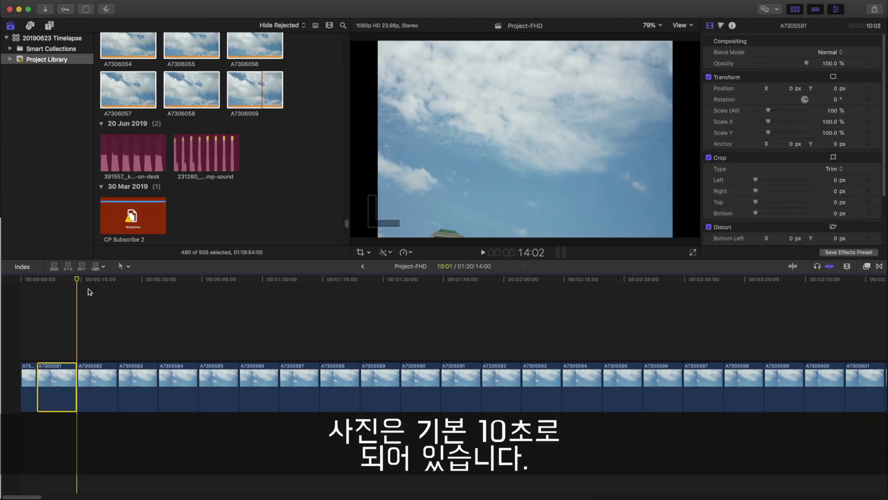
{"action": "left_click", "coordinate": [152, 334]}
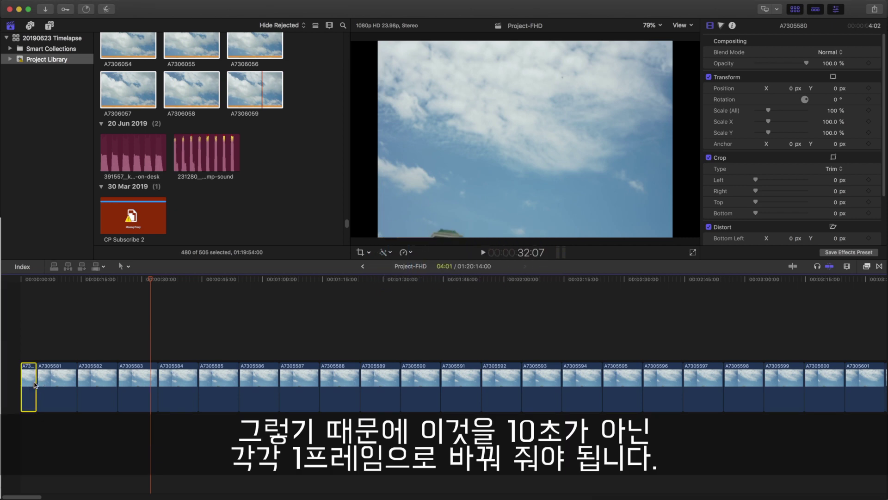
{"action": "key", "text": "super+a"}
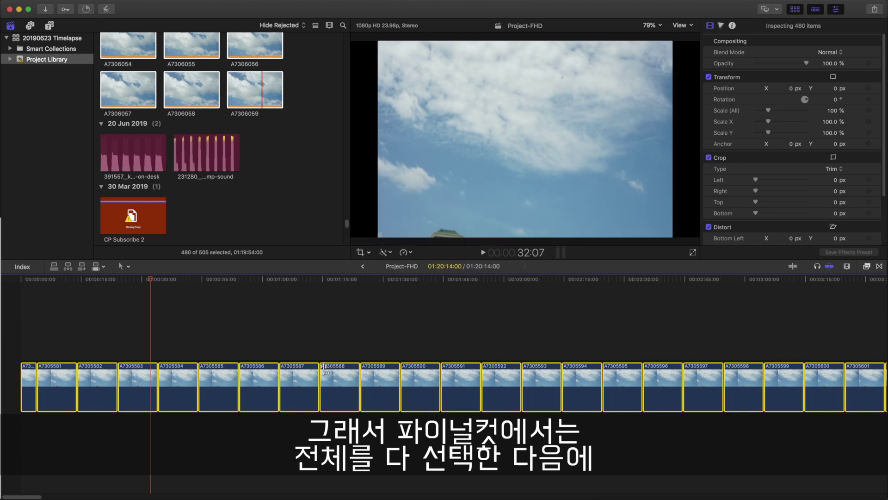
Step: Change every clip's duration to 1 frame, then play the 20-second timelapse from the start
{"action": "right_click", "coordinate": [297, 379]}
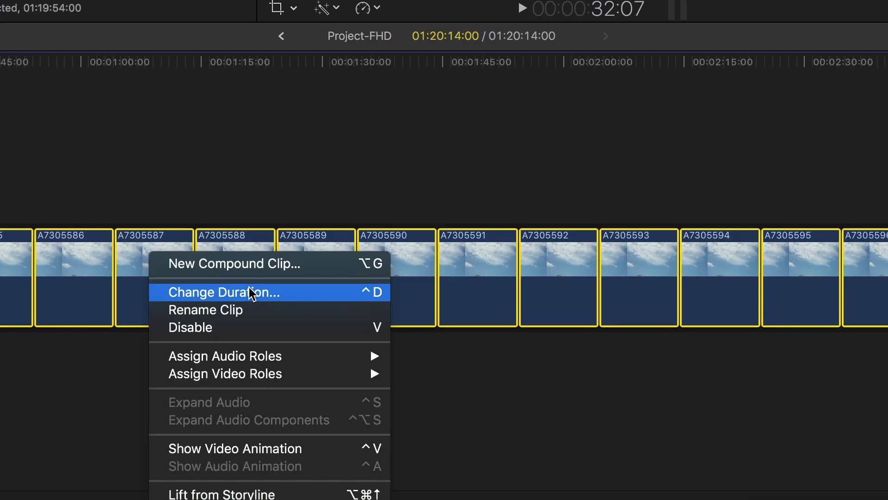
{"action": "left_click", "coordinate": [348, 394]}
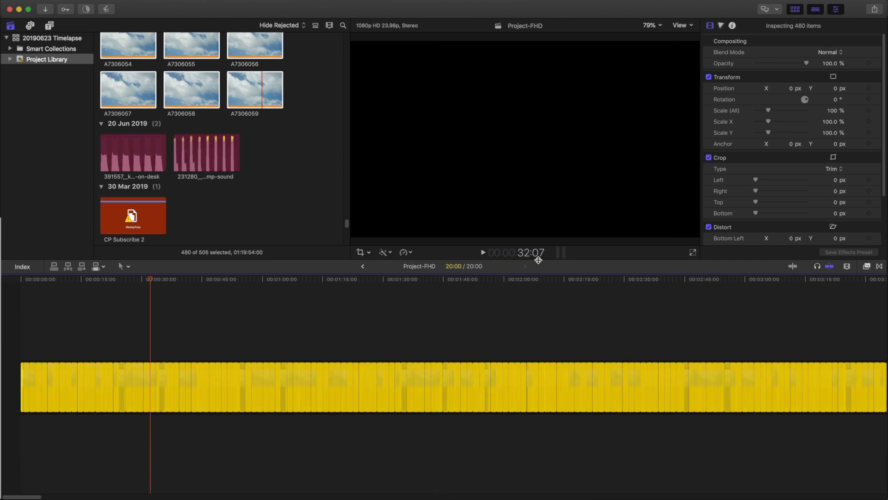
{"action": "left_click", "coordinate": [20, 280]}
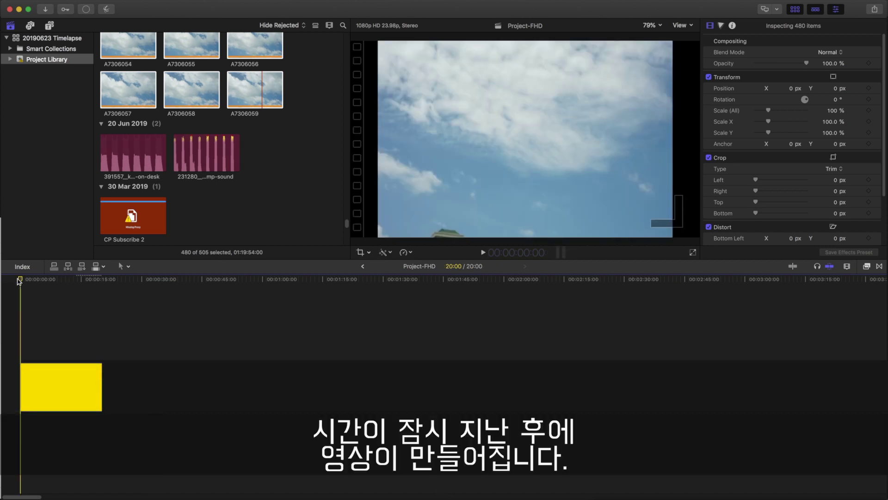
{"action": "key", "text": "super+equal"}
{"action": "key", "text": "super+equal"}
{"action": "key", "text": "super+equal"}
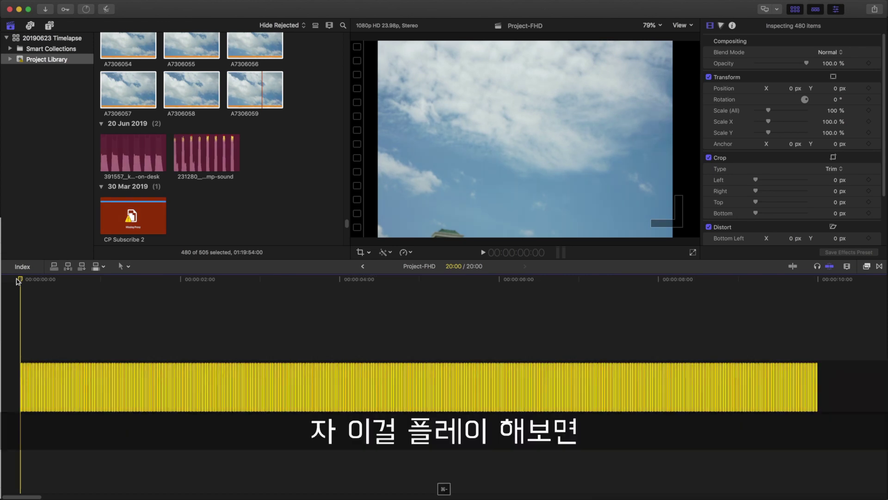
{"action": "key", "text": "space"}
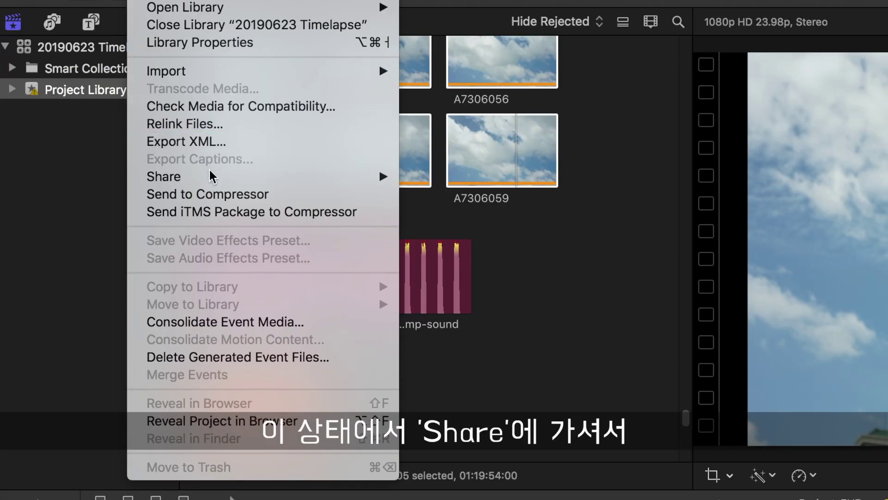
Step: Set Spatial Conform Type for all 480 clips to Fill, then back to Fit
{"action": "mouse_move", "coordinate": [211, 176]}
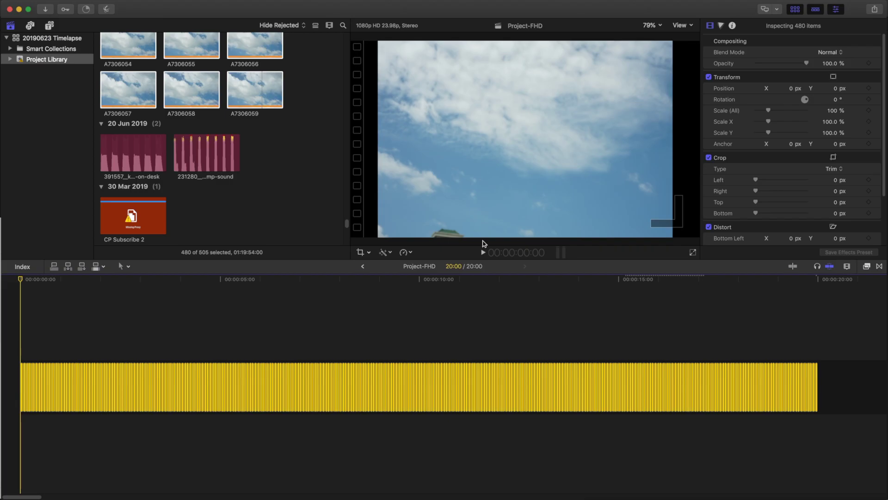
{"action": "key", "text": "super+a"}
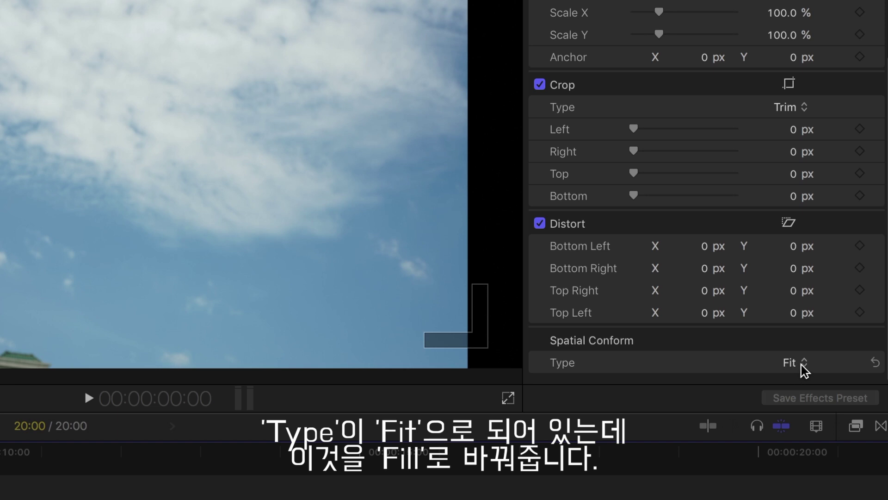
{"action": "left_click", "coordinate": [801, 364]}
{"action": "left_click", "coordinate": [803, 378]}
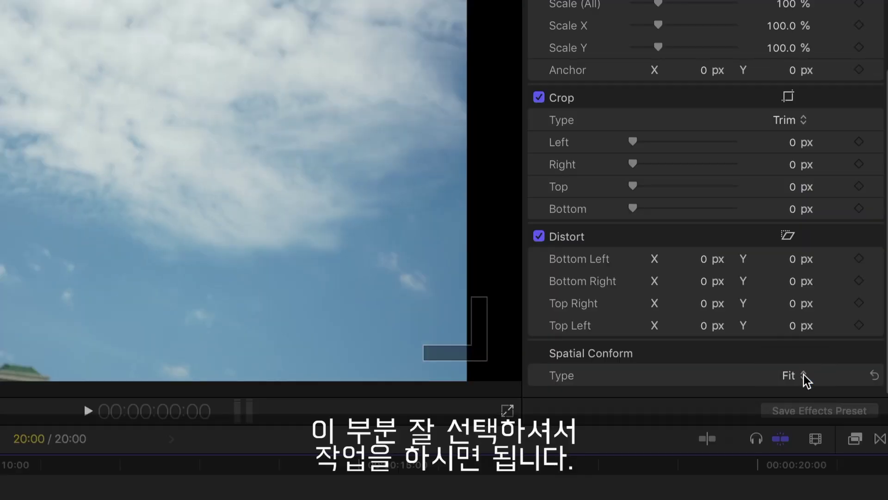
{"action": "left_click", "coordinate": [803, 374]}
{"action": "left_click", "coordinate": [801, 373]}
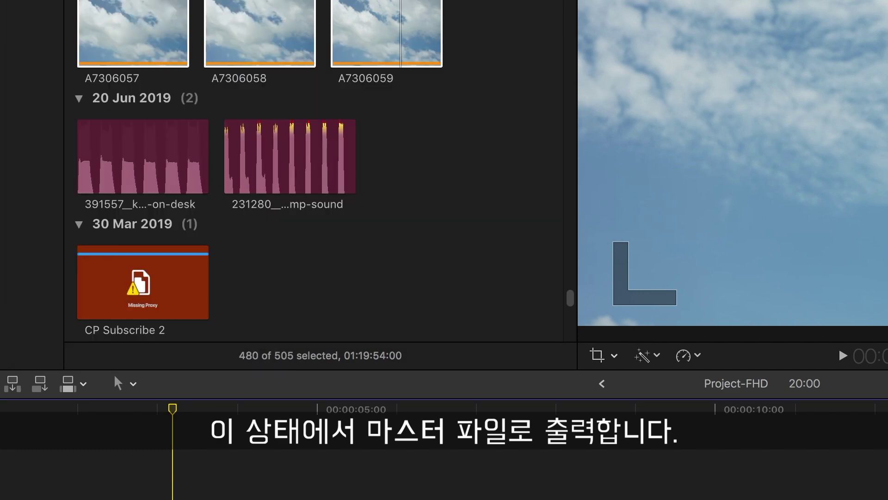
Step: Export Project-FHD as a 1920 x 1080, 23.98 fps master file and play the result
{"action": "key", "text": "super+e"}
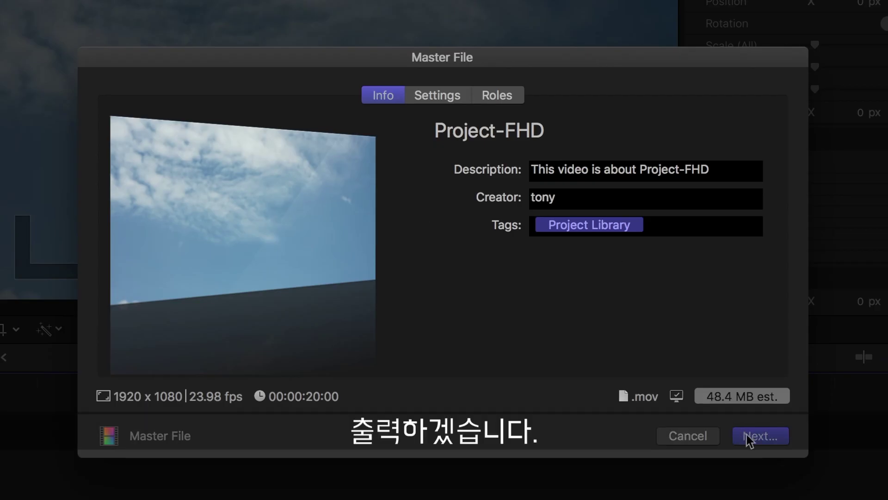
{"action": "left_click", "coordinate": [747, 435]}
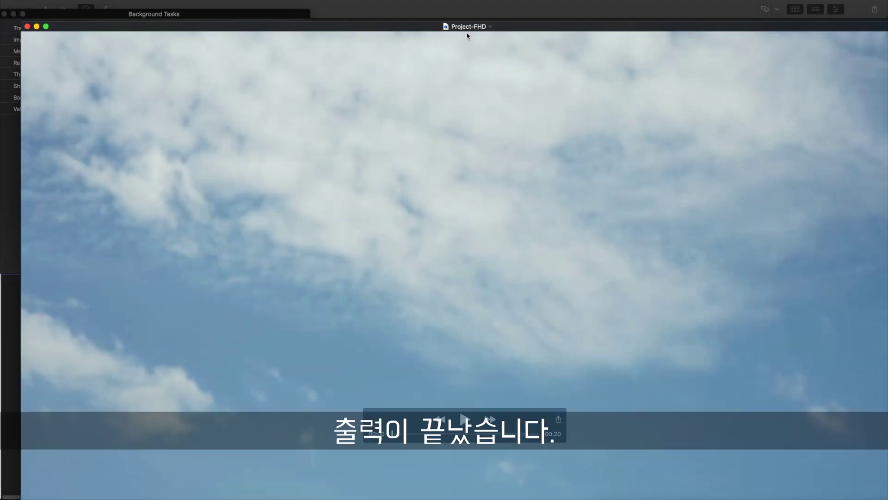
{"action": "left_click", "coordinate": [464, 419]}
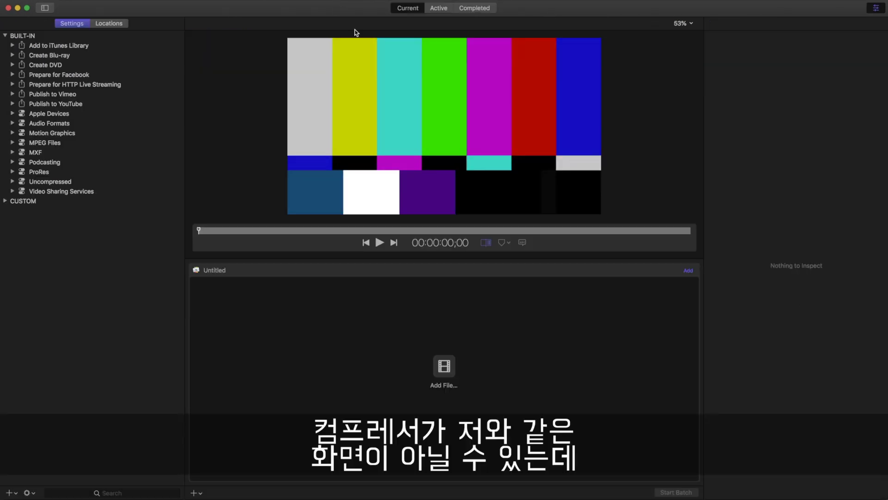
Step: Hide and re-show Compressor's settings list and inspector panels
{"action": "left_click", "coordinate": [45, 10]}
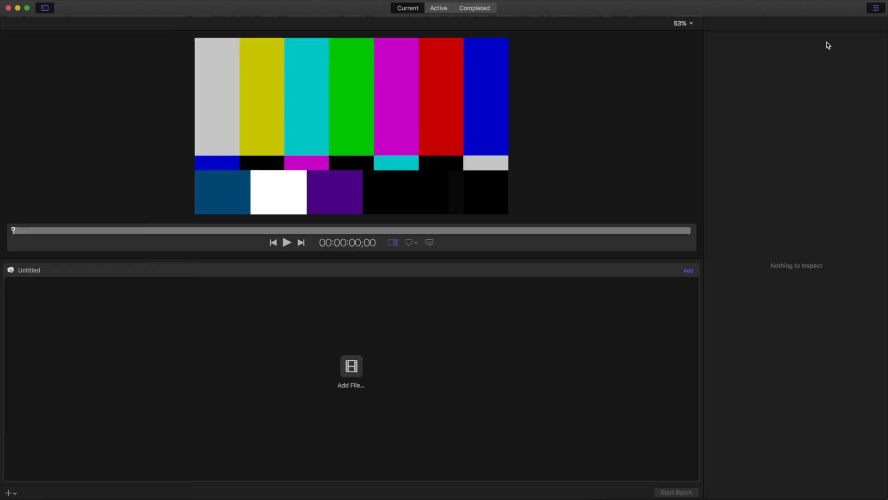
{"action": "left_click", "coordinate": [44, 9]}
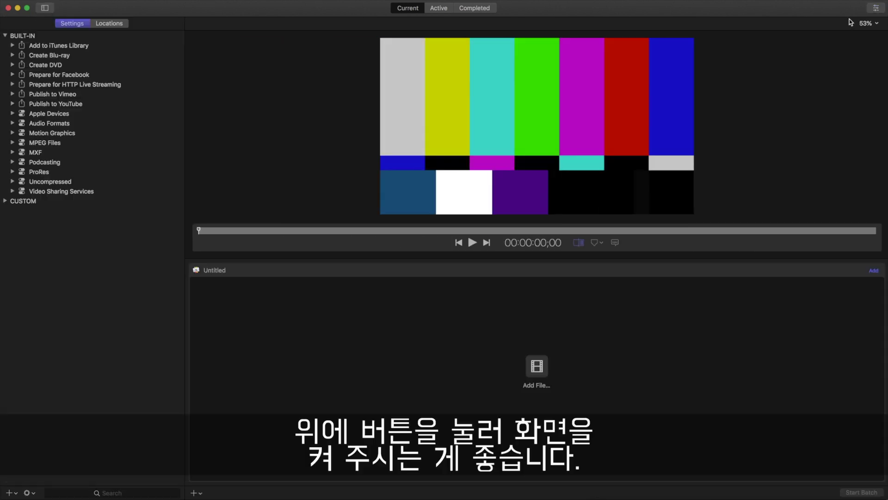
{"action": "left_click", "coordinate": [876, 8]}
Step: Add the Still folder from 20190623 Timelapse as an image sequence
{"action": "left_click", "coordinate": [79, 0]}
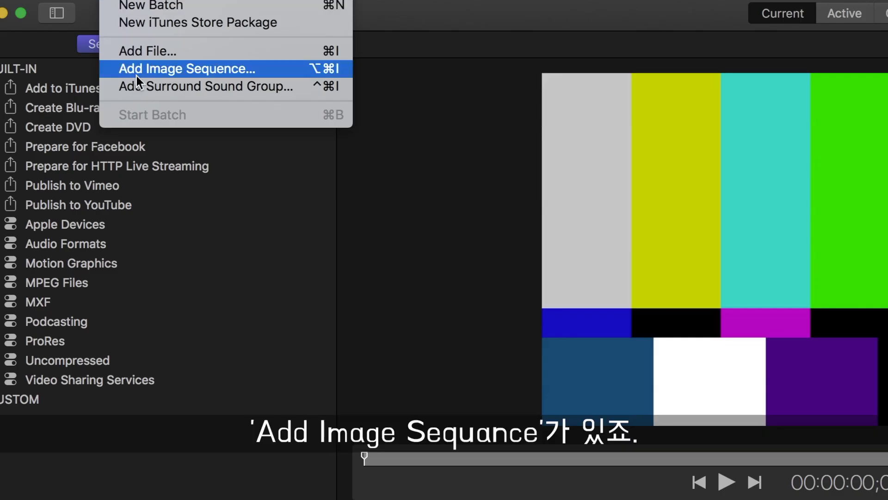
{"action": "left_click", "coordinate": [179, 72]}
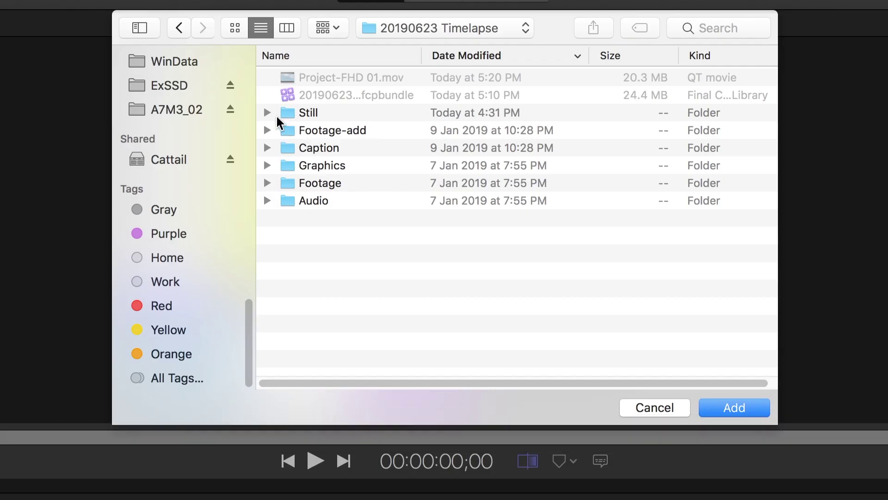
{"action": "left_click", "coordinate": [267, 113]}
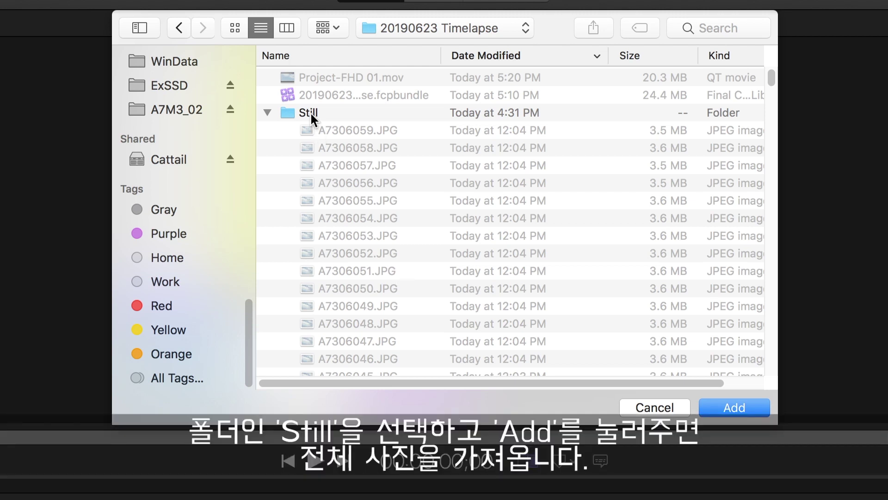
{"action": "left_click", "coordinate": [310, 112]}
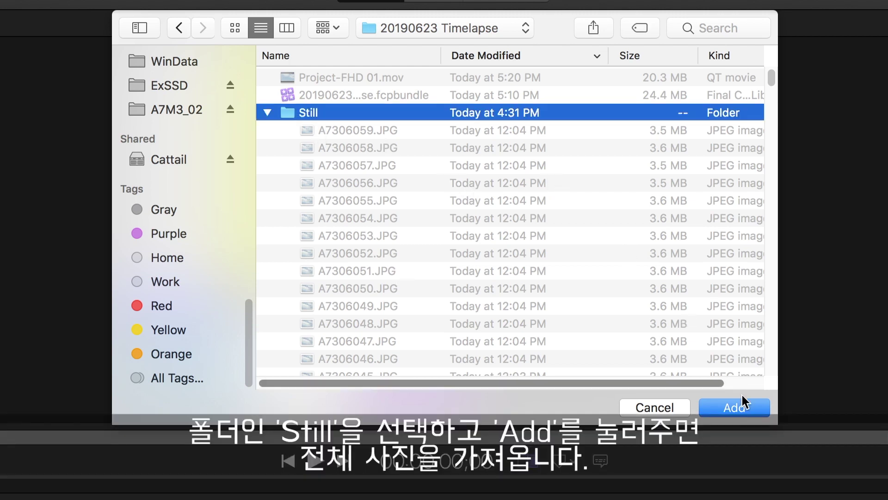
{"action": "left_click", "coordinate": [735, 407]}
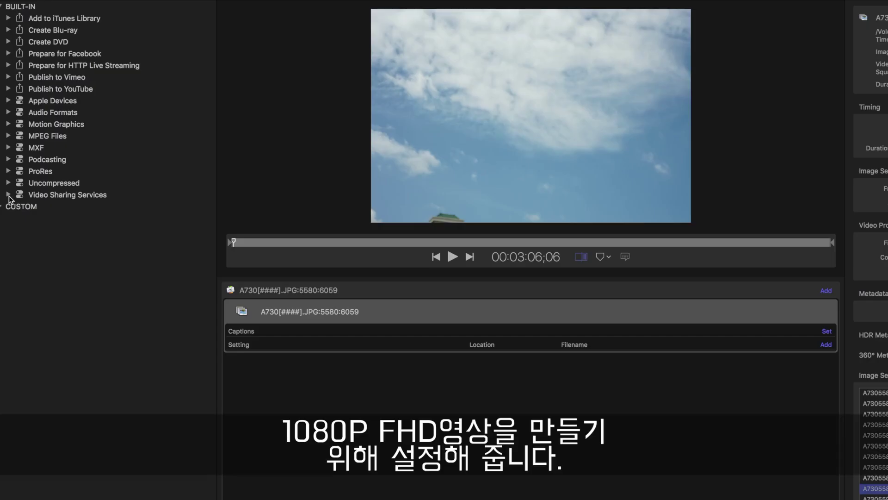
Step: Apply the HD 1080p preset from Video Sharing Services to the job and show its Video settings
{"action": "left_click", "coordinate": [8, 194]}
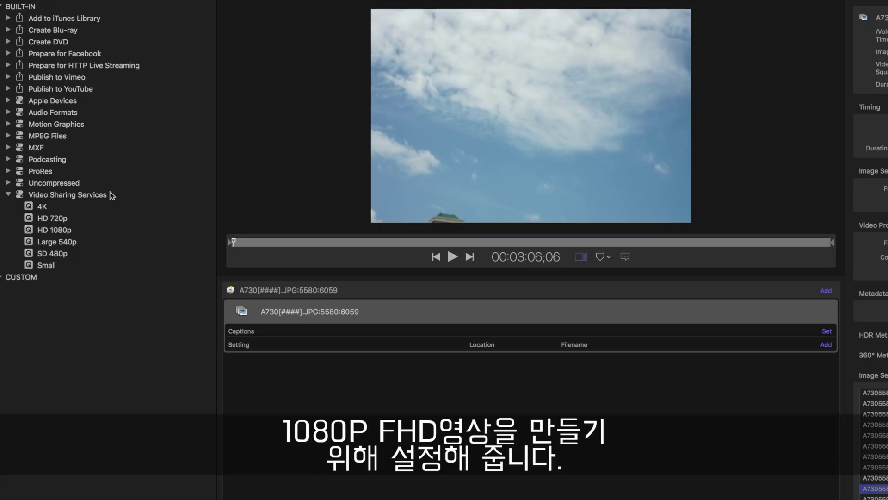
{"action": "left_click_drag", "start_coordinate": [65, 232], "coordinate": [651, 345]}
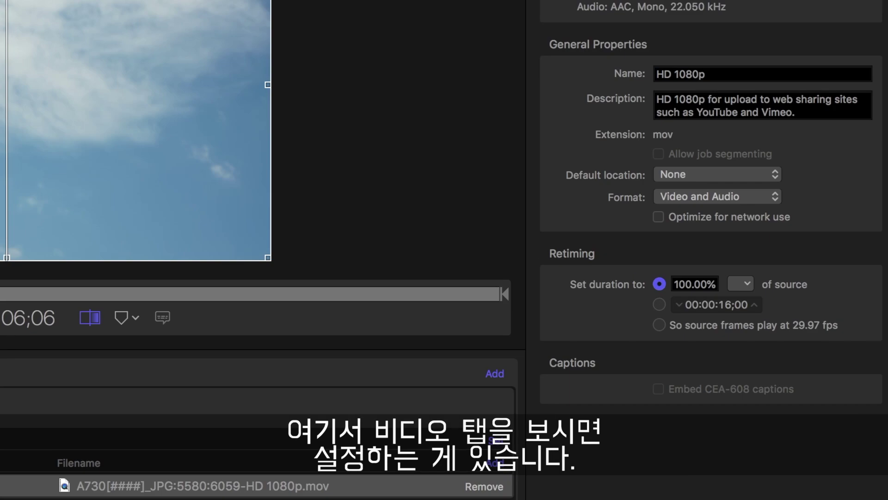
{"action": "left_click", "coordinate": [800, 26]}
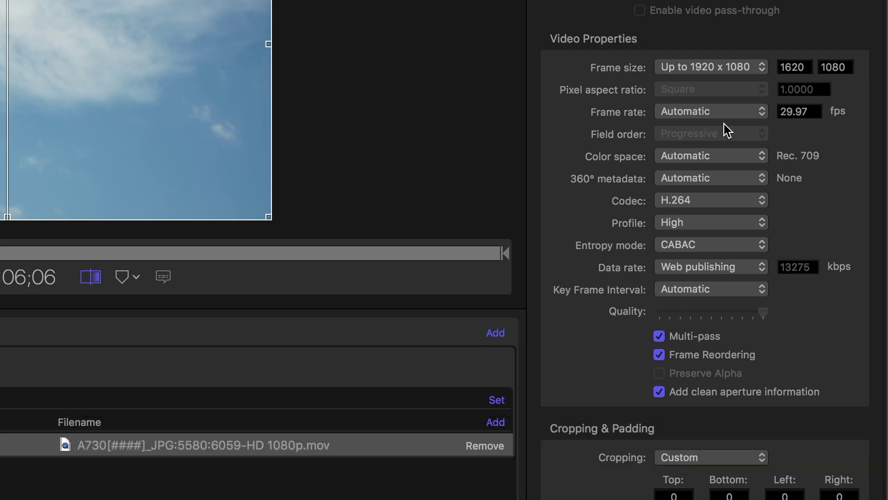
Step: Try a fixed 1920 x 1080 frame size, then revert to Up to 1920 x 1080
{"action": "left_click", "coordinate": [763, 67]}
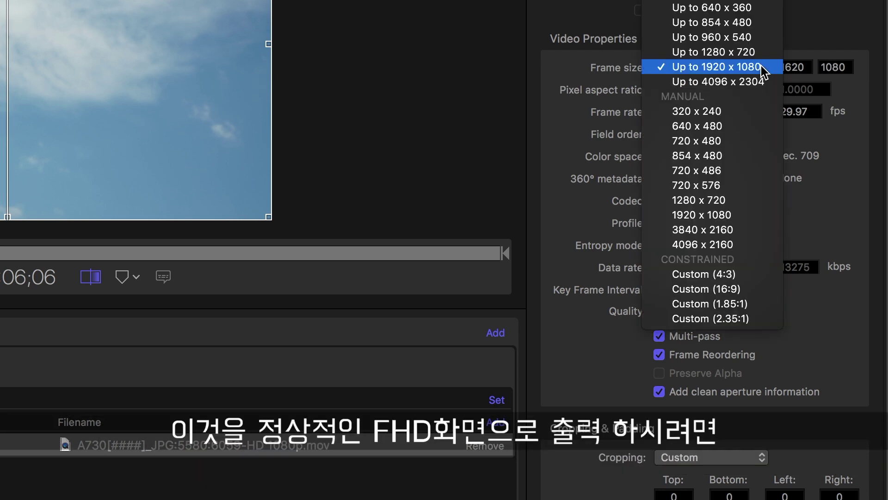
{"action": "left_click", "coordinate": [727, 214]}
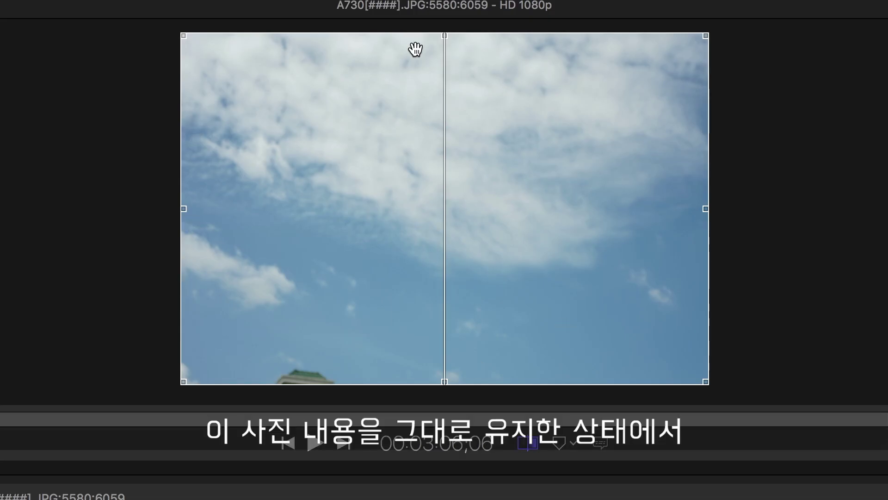
{"action": "left_click_drag", "start_coordinate": [415, 49], "coordinate": [415, 77]}
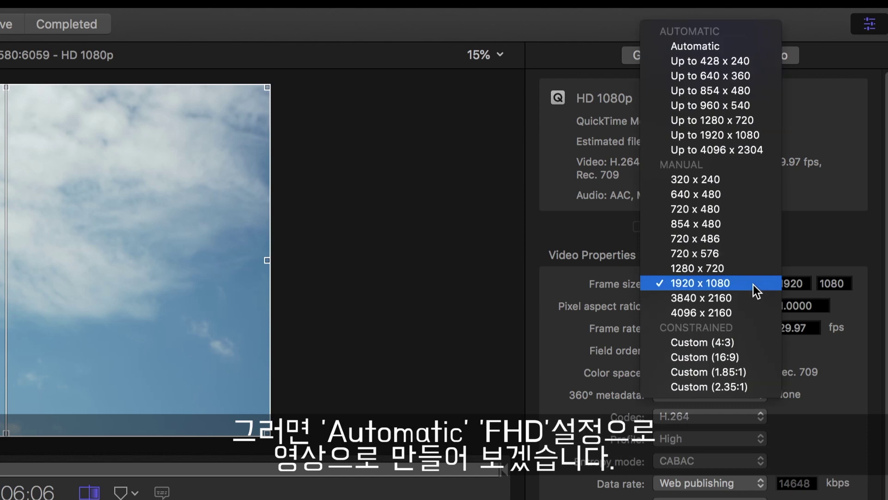
{"action": "left_click", "coordinate": [713, 135]}
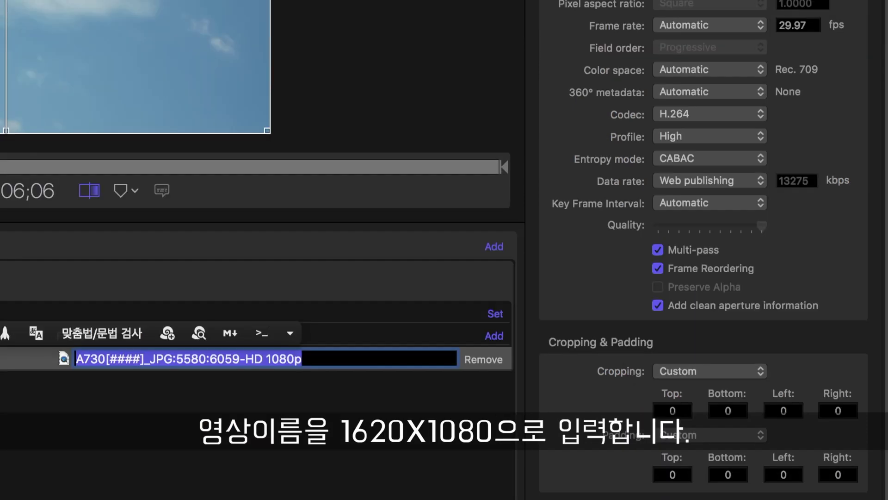
Step: Name the output 1620x1080, render the batch, and confirm it under Completed
{"action": "type", "text": "1620"}
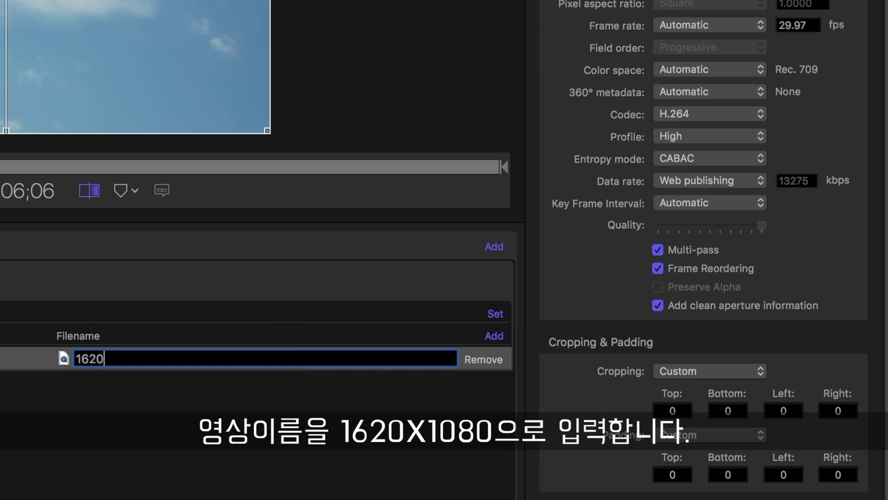
{"action": "type", "text": "x1080"}
{"action": "key", "text": "Return"}
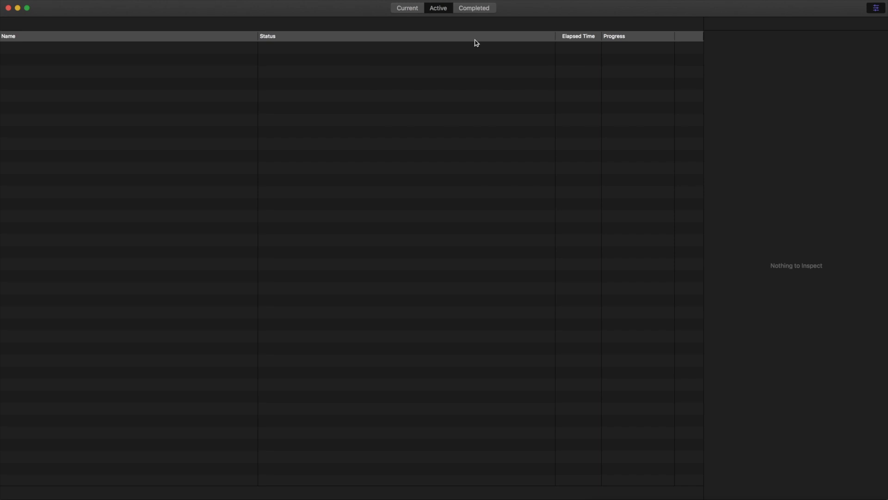
{"action": "left_click", "coordinate": [470, 9]}
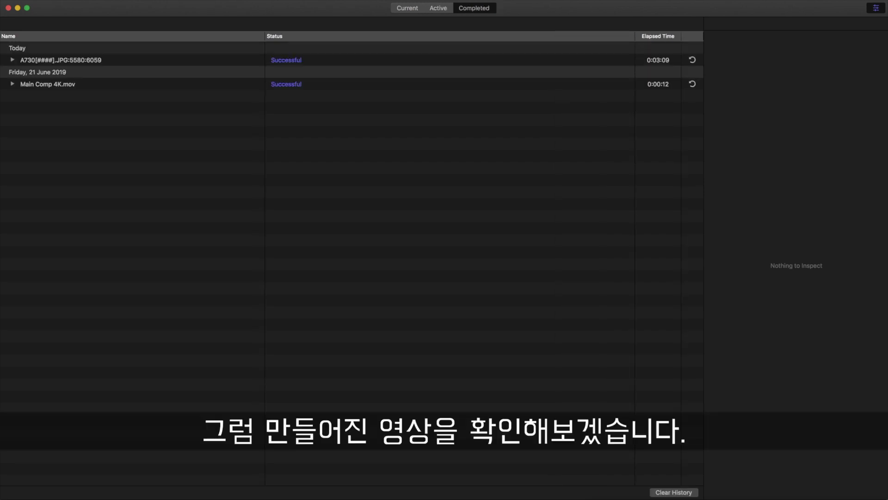
Step: Quick Look 1620x1080.mov in the 20190623 Timelapse folder, then return to the Compressor job
{"action": "key", "text": "super+Up"}
{"action": "left_click", "coordinate": [64, 270]}
{"action": "key", "text": "space"}
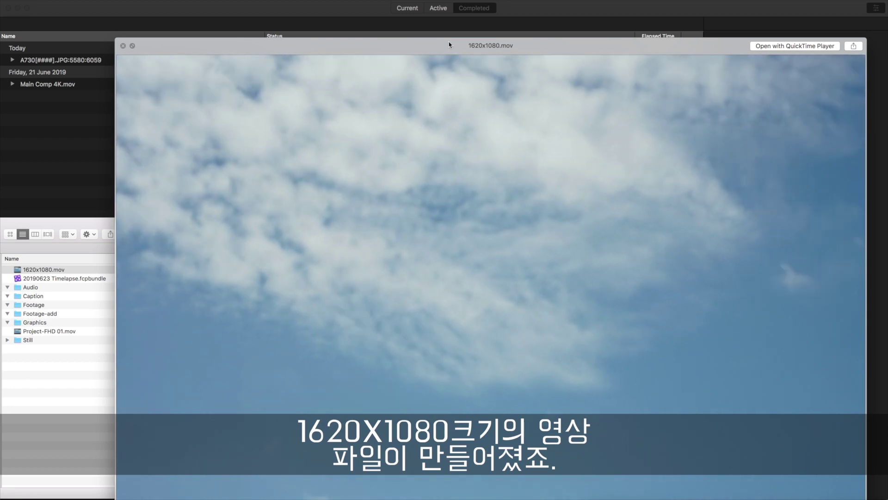
{"action": "left_click_drag", "start_coordinate": [456, 46], "coordinate": [414, 6]}
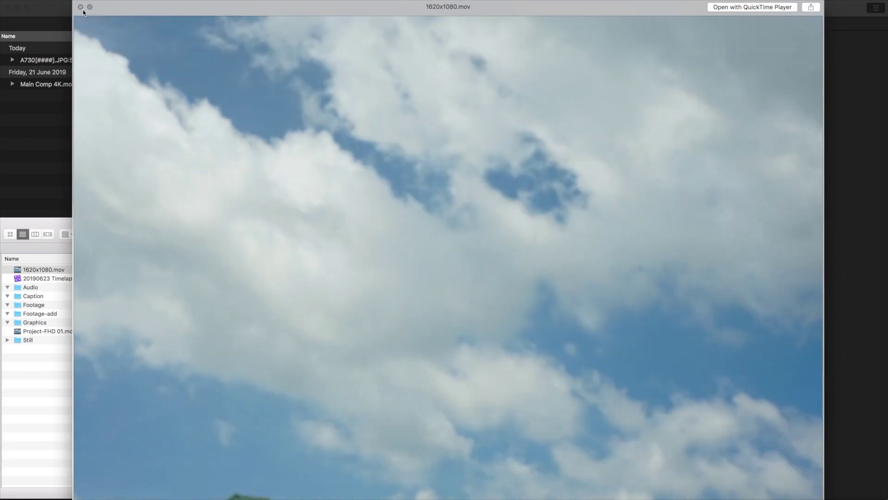
{"action": "left_click", "coordinate": [80, 8]}
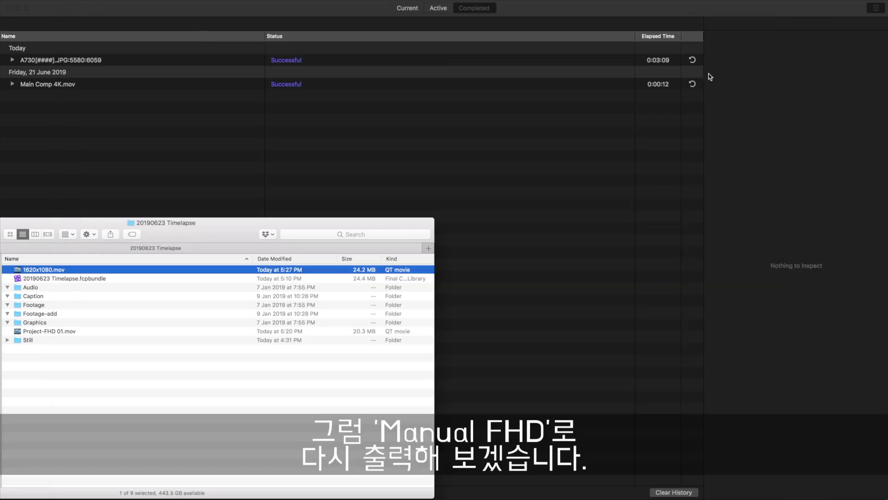
{"action": "left_click", "coordinate": [692, 60]}
Step: Rename the output file from 1620x1080 to 1920x1080
{"action": "left_click", "coordinate": [483, 326]}
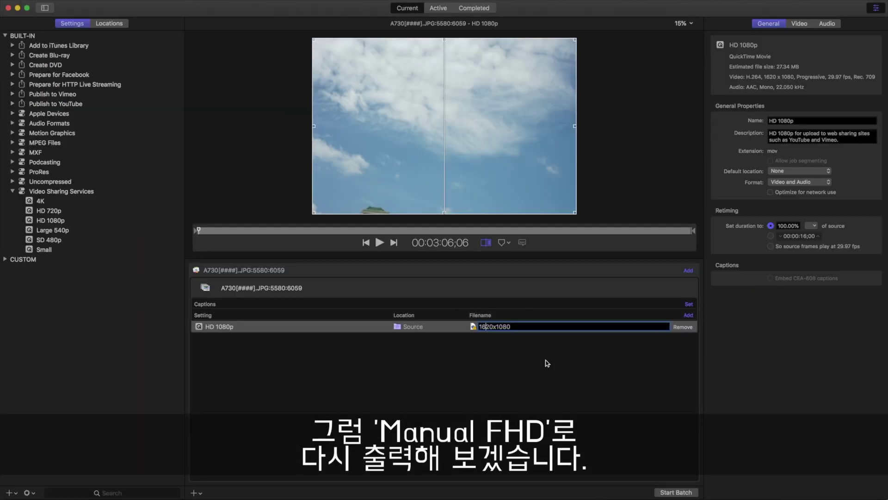
{"action": "key", "text": "BackSpace"}
{"action": "type", "text": "9"}
{"action": "key", "text": "Return"}
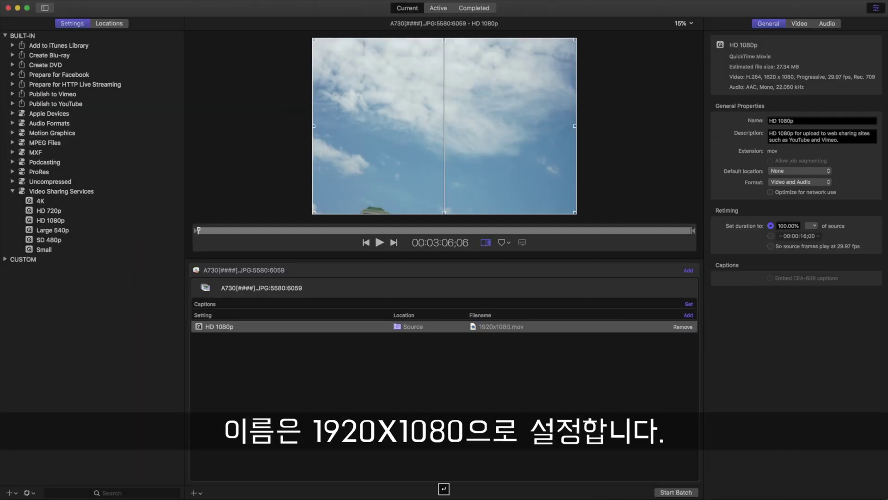
Step: Set the video frame size to 1920 x 1080 and start the batch export
{"action": "left_click", "coordinate": [800, 23]}
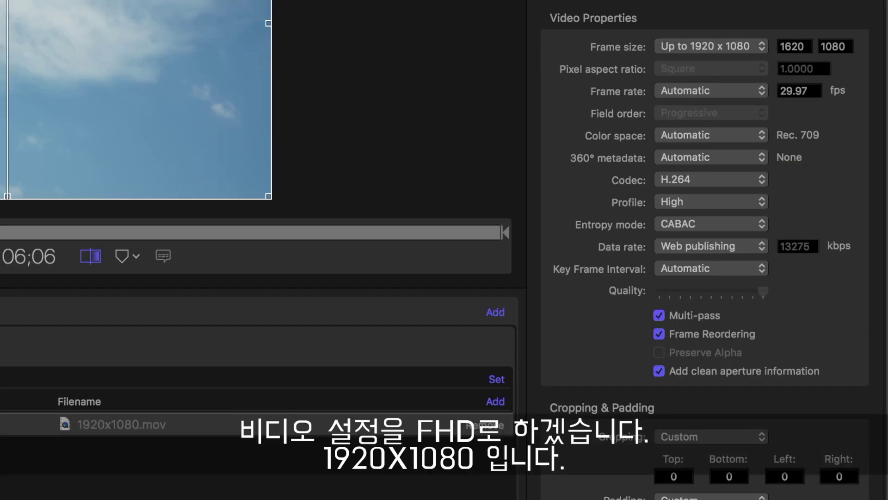
{"action": "left_click", "coordinate": [764, 48]}
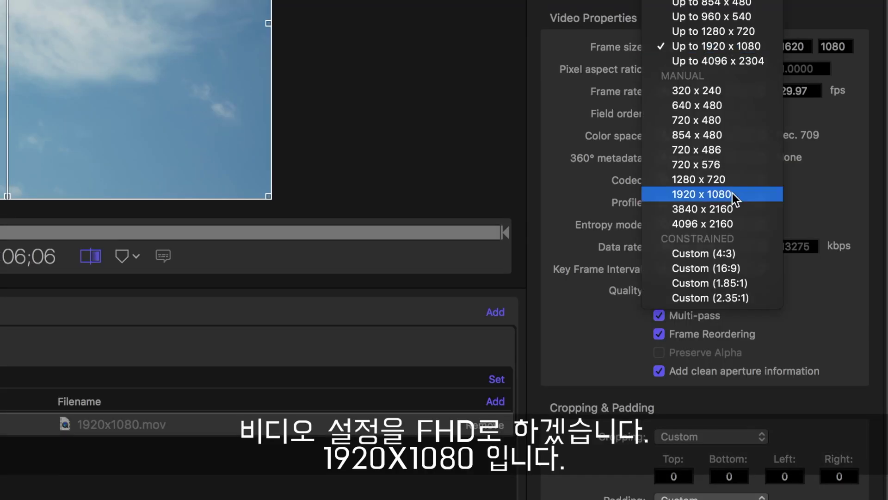
{"action": "key", "text": "Escape"}
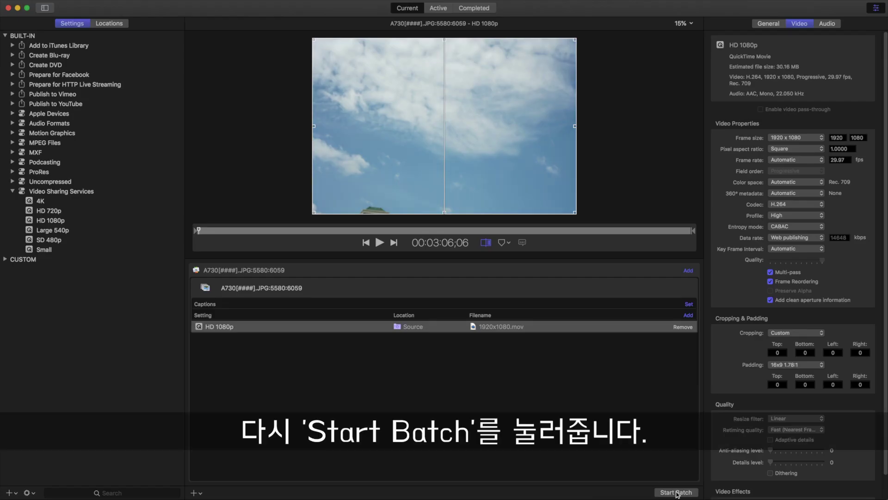
{"action": "left_click", "coordinate": [676, 492]}
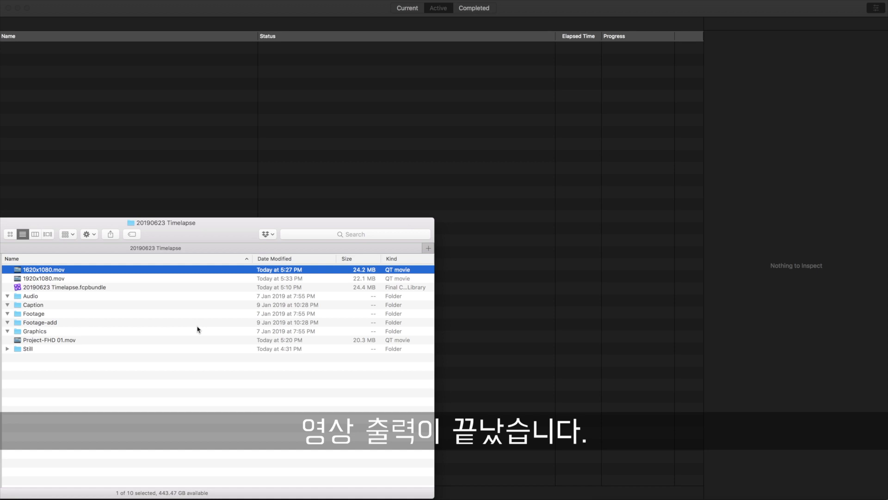
Step: Open 1620x1080.mov and 1920x1080.mov side by side in QuickTime Player and compare them
{"action": "left_click", "coordinate": [129, 278]}
{"action": "double_click", "coordinate": [103, 271]}
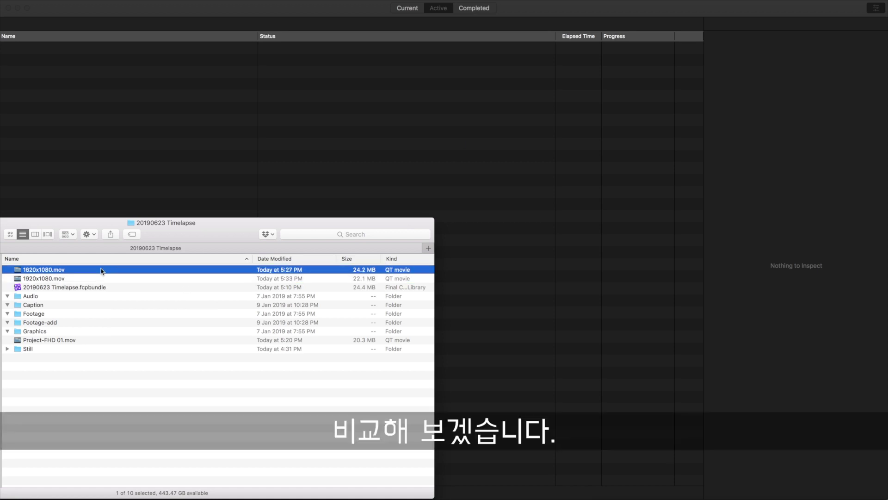
{"action": "left_click_drag", "start_coordinate": [610, 148], "coordinate": [180, 36]}
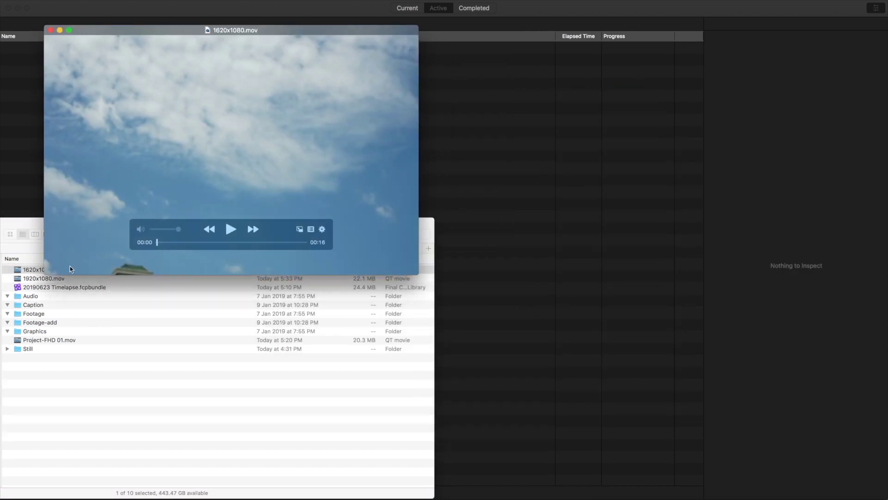
{"action": "double_click", "coordinate": [69, 278]}
{"action": "mouse_move", "coordinate": [652, 32]}
{"action": "left_mouse_down"}
{"action": "mouse_move", "coordinate": [663, 26]}
{"action": "mouse_move", "coordinate": [650, 27]}
{"action": "left_mouse_up"}
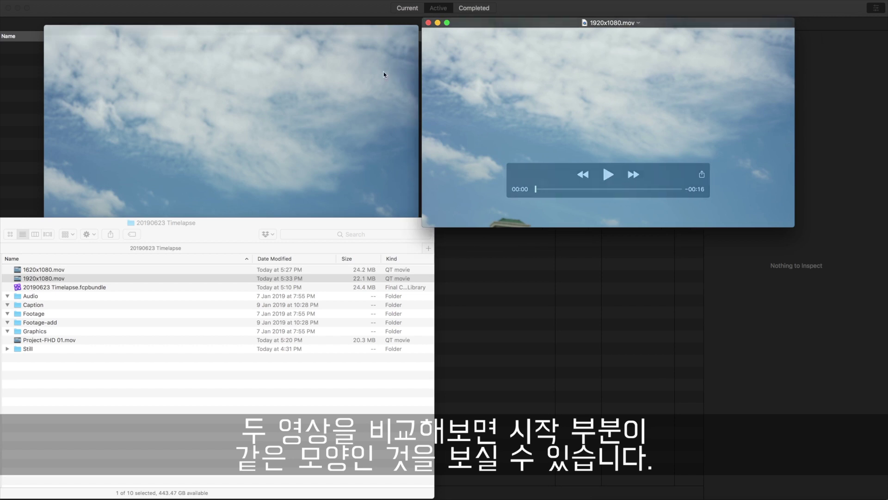
{"action": "left_click", "coordinate": [410, 85]}
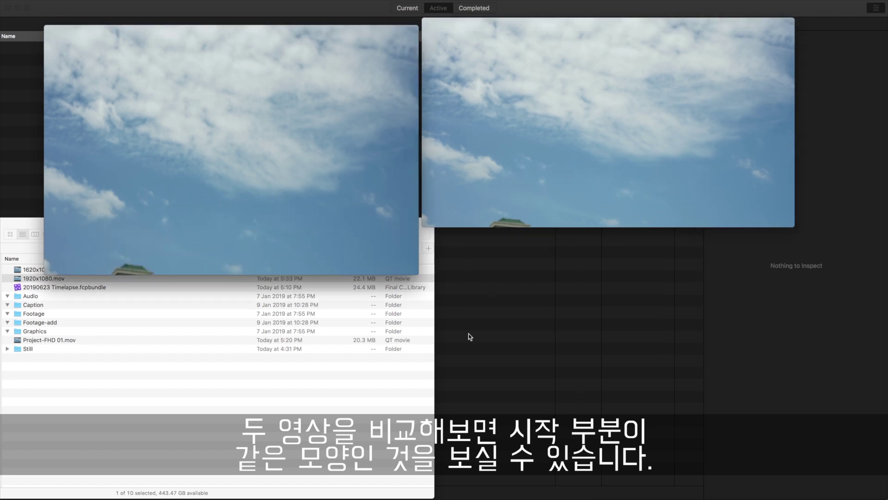
{"action": "left_click", "coordinate": [609, 133]}
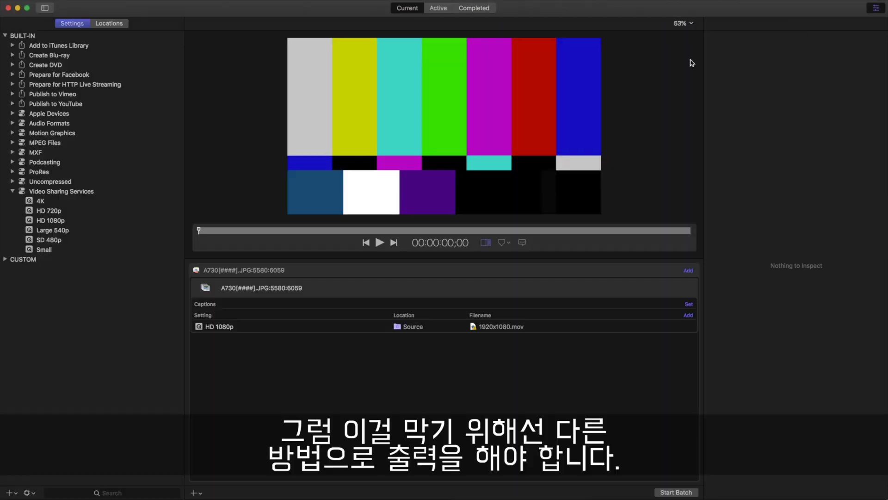
Step: Apply 16x9 1.78:1 cropping to the HD 1080p output and check the before/after preview
{"action": "left_click", "coordinate": [522, 330]}
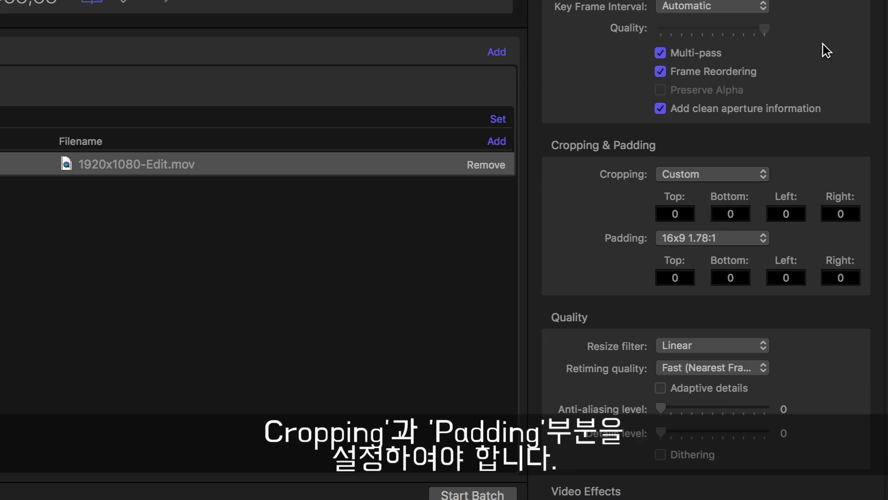
{"action": "scroll", "coordinate": [853, 277], "scroll_direction": "down", "scroll_amount": 2}
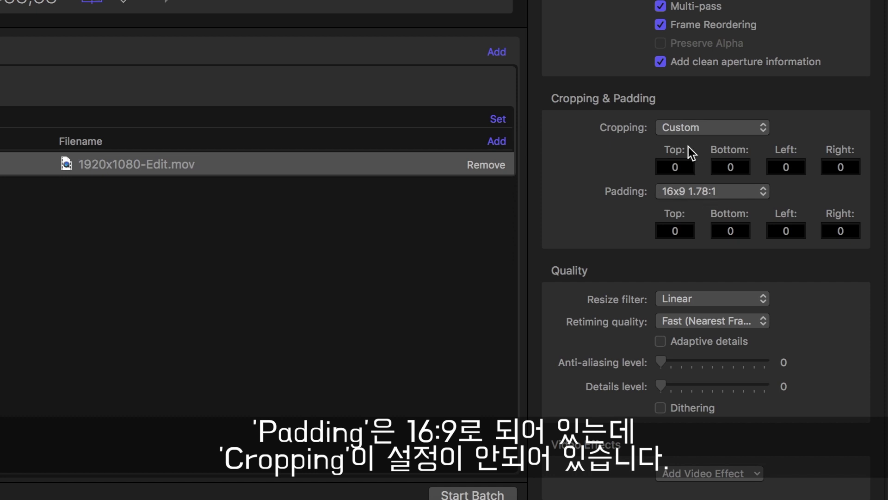
{"action": "left_click", "coordinate": [747, 128]}
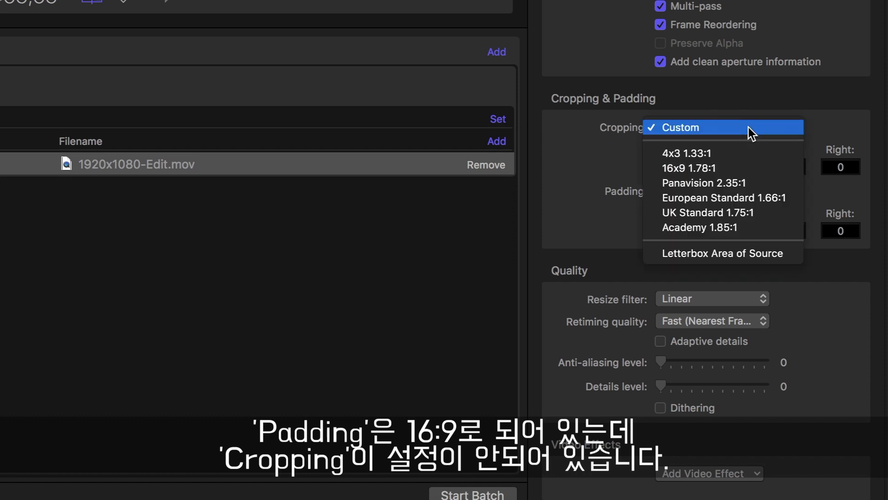
{"action": "left_click", "coordinate": [713, 167]}
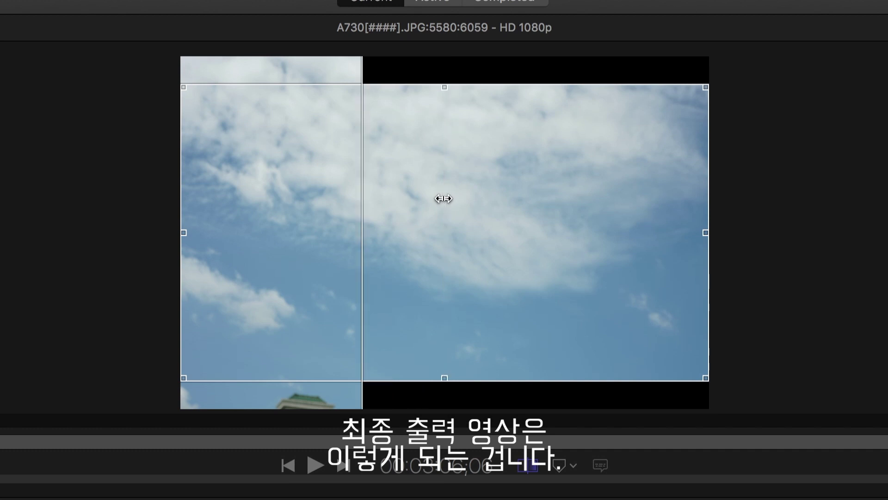
{"action": "mouse_move", "coordinate": [446, 198]}
{"action": "left_mouse_down"}
{"action": "mouse_move", "coordinate": [335, 202]}
{"action": "mouse_move", "coordinate": [618, 208]}
{"action": "mouse_move", "coordinate": [318, 210]}
{"action": "mouse_move", "coordinate": [452, 215]}
{"action": "mouse_move", "coordinate": [443, 218]}
{"action": "left_mouse_up"}
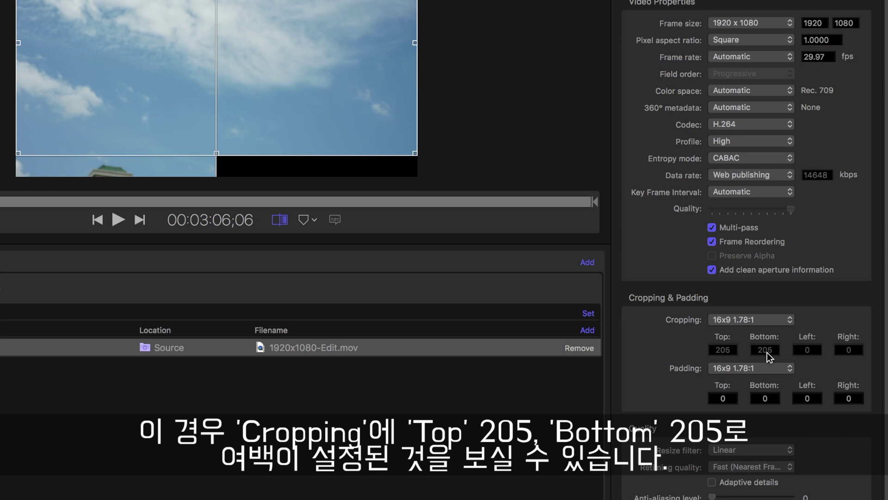
Step: Switch cropping to Custom and enter Top 0 and Bottom 410
{"action": "left_click", "coordinate": [764, 319]}
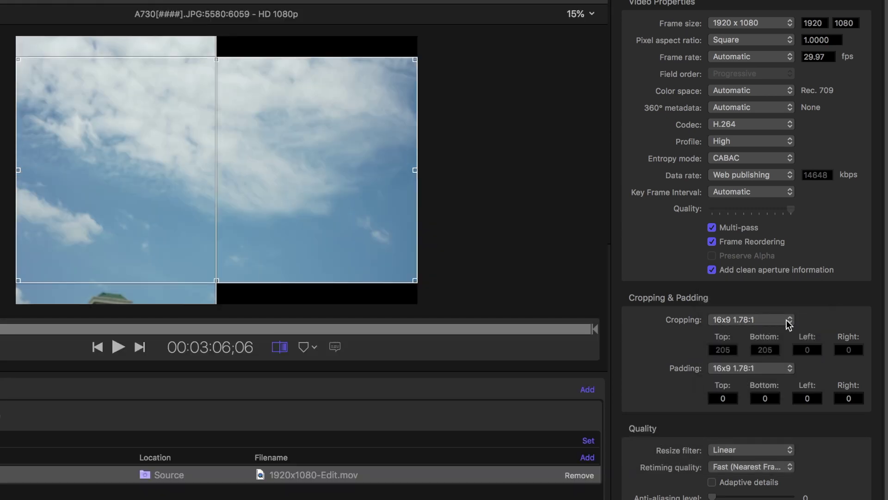
{"action": "left_click", "coordinate": [760, 289]}
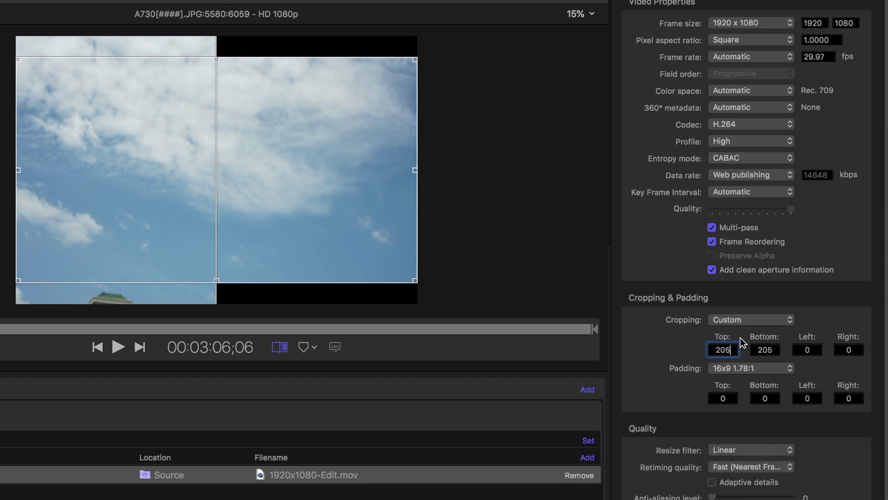
{"action": "left_click_drag", "start_coordinate": [730, 349], "coordinate": [696, 343]}
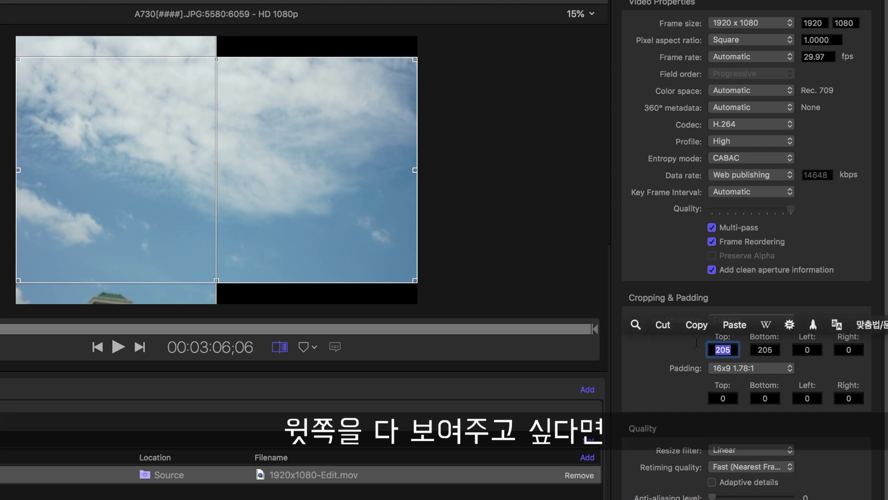
{"action": "type", "text": "0"}
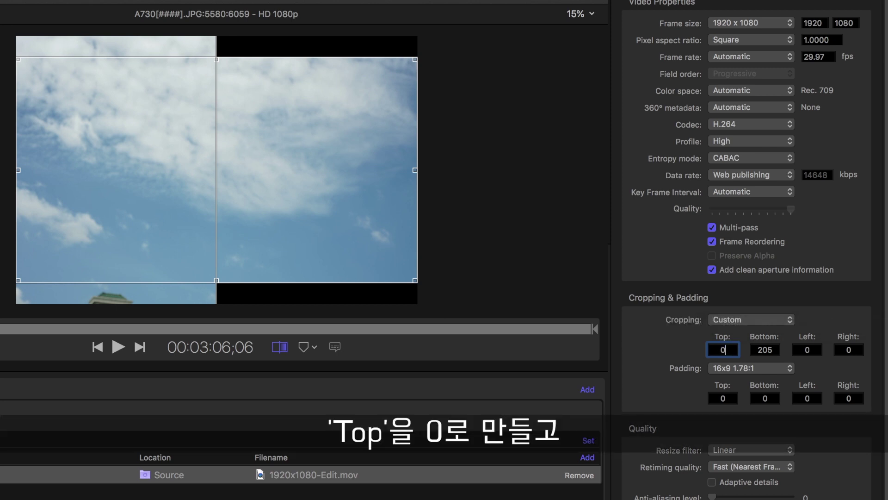
{"action": "key", "text": "Return"}
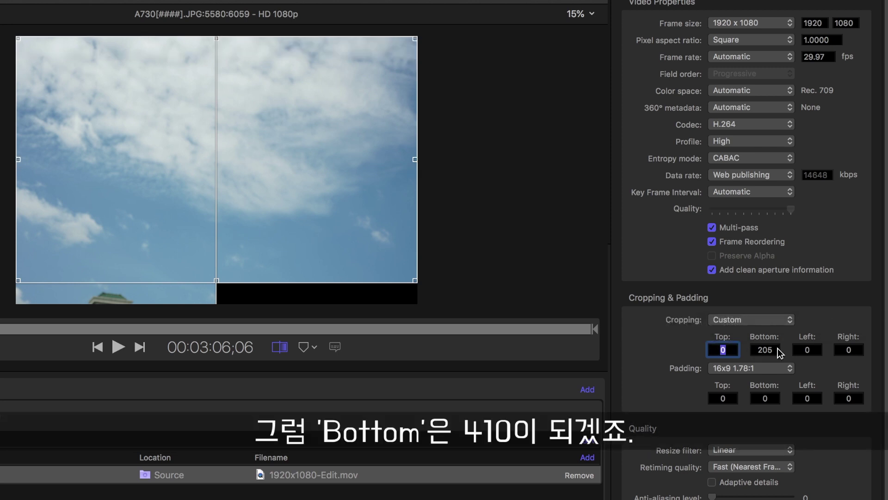
{"action": "key", "text": "Tab"}
{"action": "type", "text": "410"}
{"action": "key", "text": "Return"}
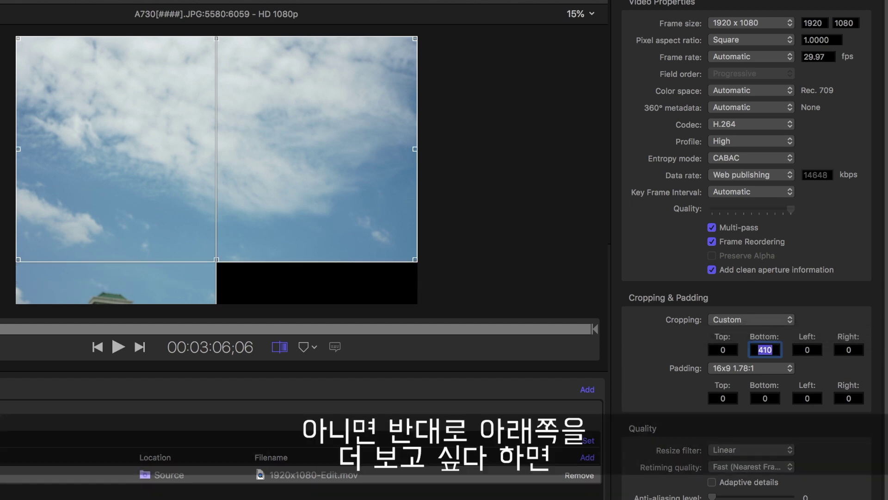
Step: Correct the custom crop to Top 410 and Bottom 0
{"action": "key", "text": "shift+Tab"}
{"action": "type", "text": "410"}
{"action": "key", "text": "Return"}
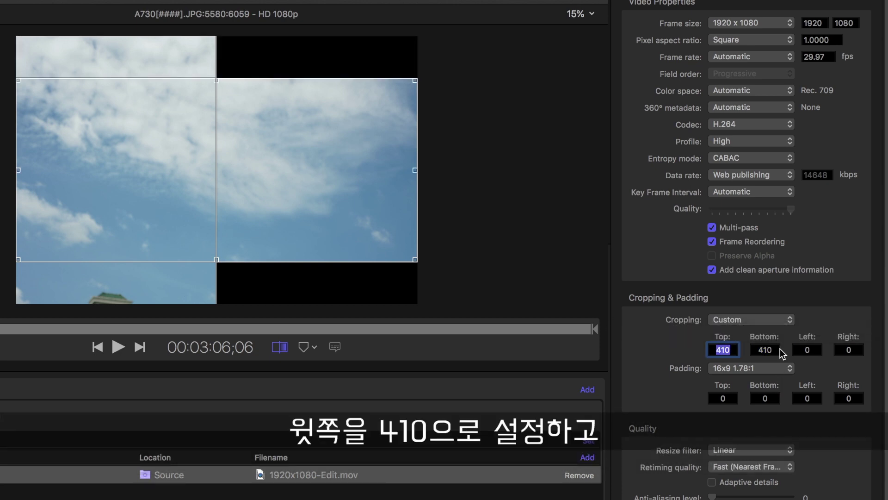
{"action": "key", "text": "Tab"}
{"action": "type", "text": "0"}
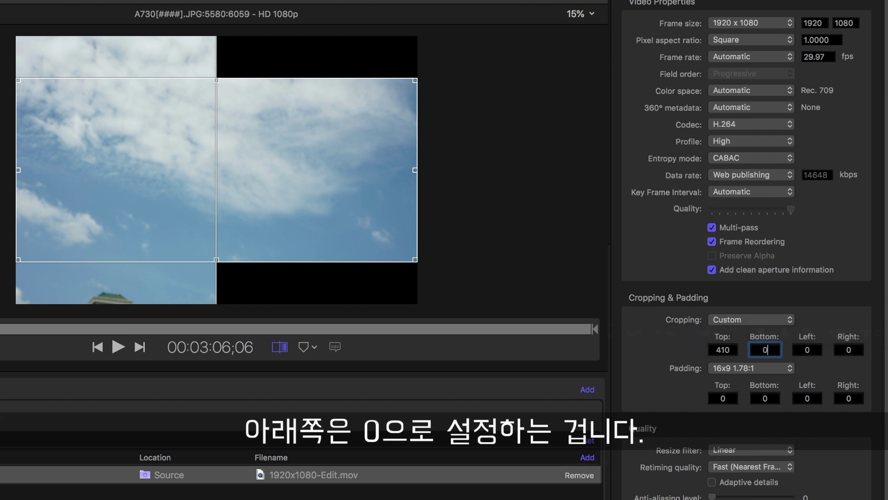
{"action": "key", "text": "Return"}
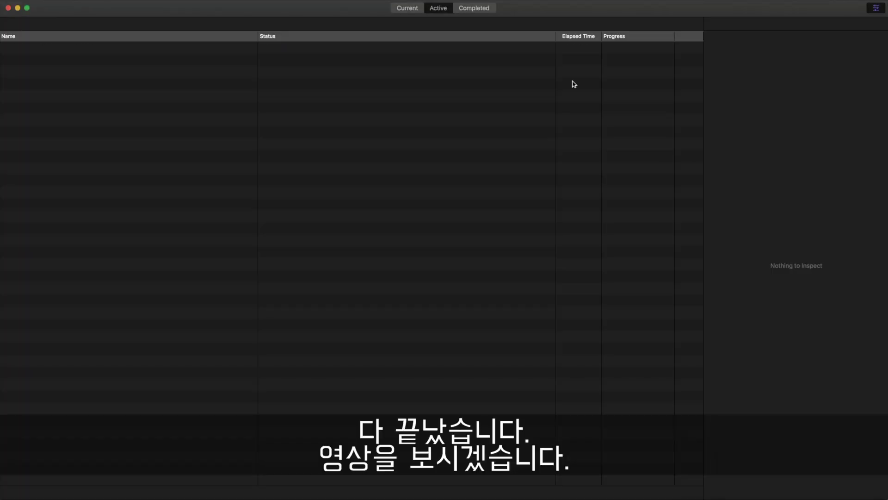
Step: Show the completed jobs and compare the three exported sky clips in QuickTime Player
{"action": "left_click", "coordinate": [478, 9]}
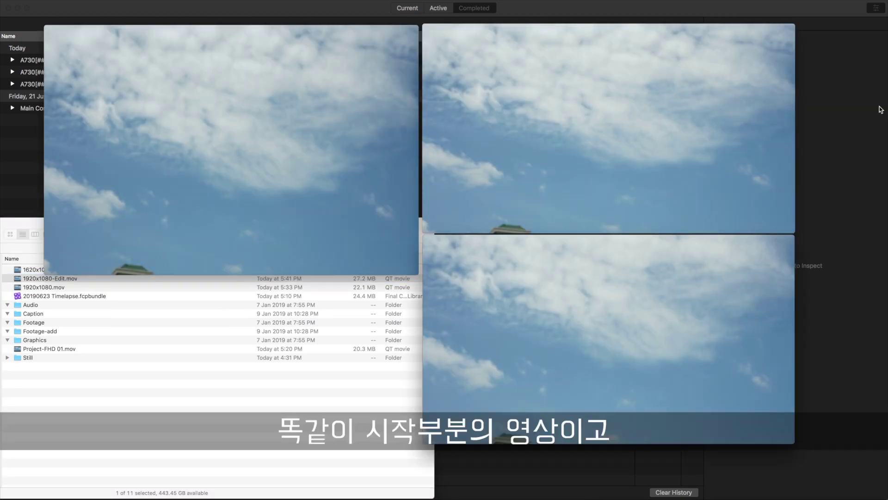
{"action": "mouse_move", "coordinate": [171, 135]}
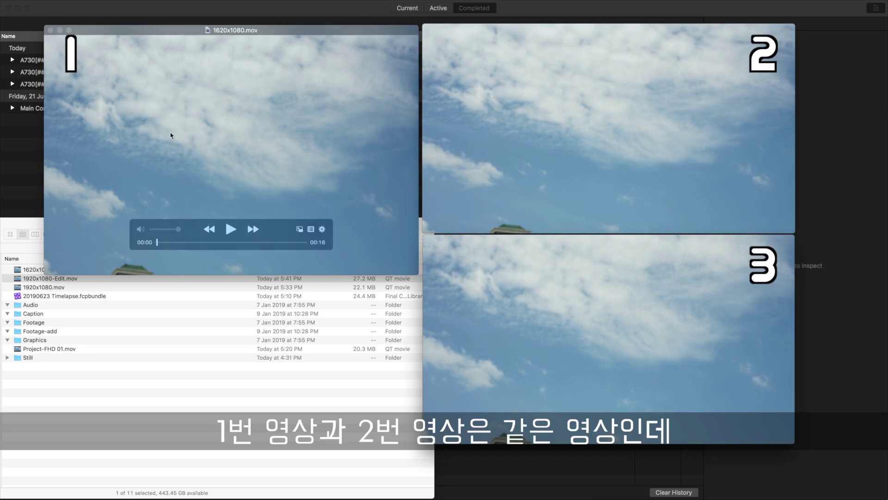
{"action": "mouse_move", "coordinate": [537, 63]}
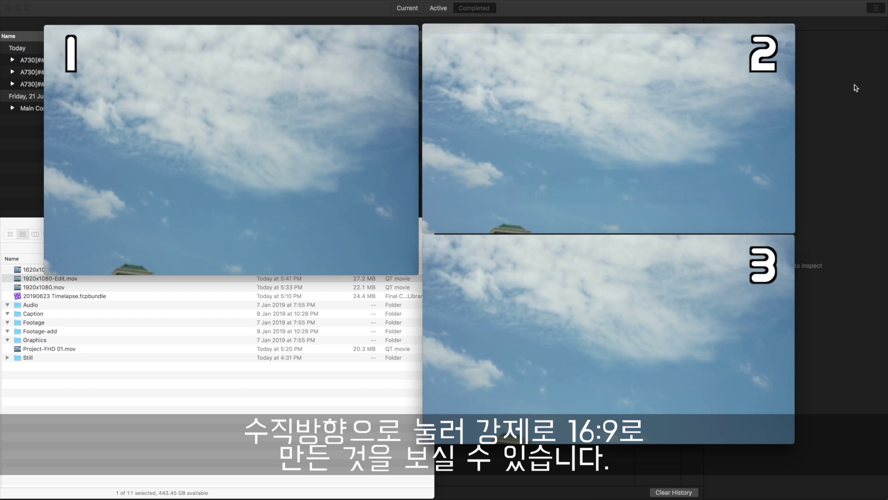
{"action": "mouse_move", "coordinate": [495, 49]}
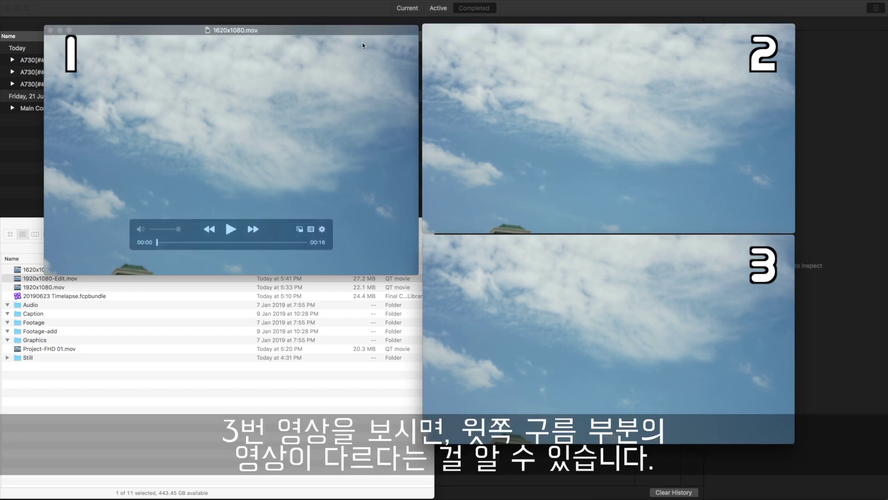
{"action": "left_click", "coordinate": [730, 383]}
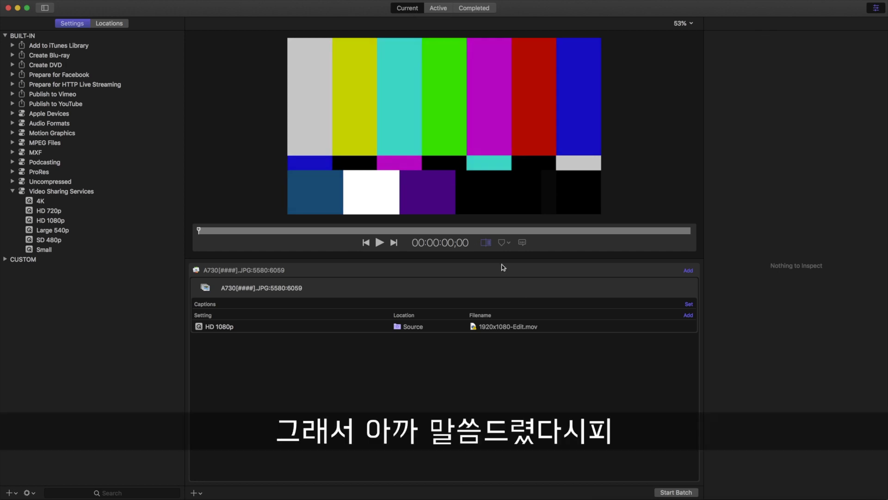
Step: Select the HD 1080p output and review its frame size options without changing them
{"action": "left_click", "coordinate": [528, 327]}
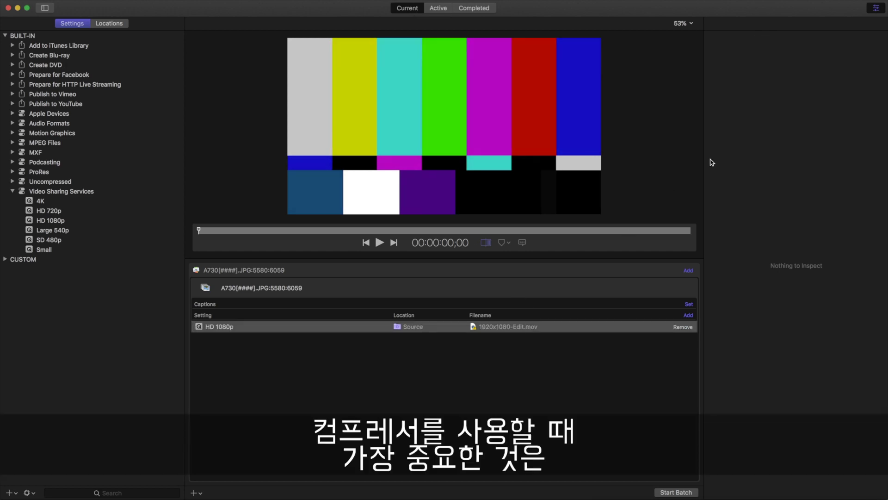
{"action": "left_click", "coordinate": [804, 26]}
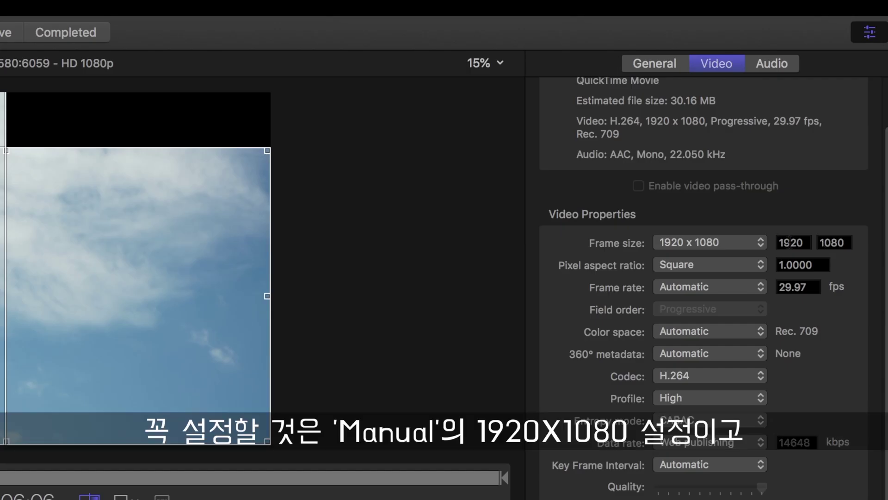
{"action": "left_click", "coordinate": [819, 112]}
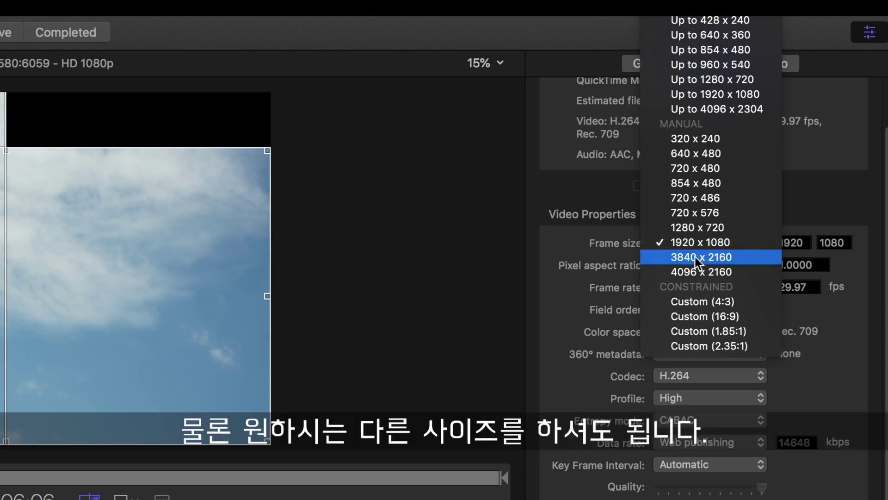
{"action": "left_click", "coordinate": [610, 232]}
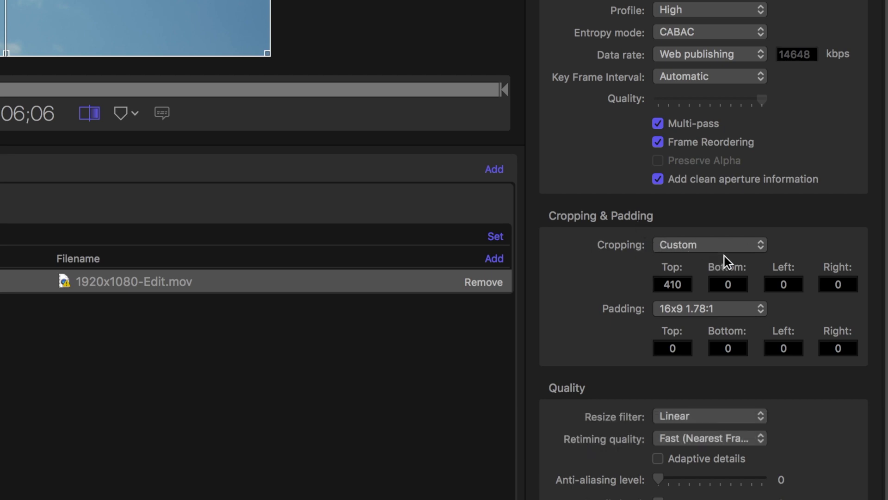
Step: Apply 16x9 1.78:1 cropping, then switch to Custom keeping 205 px top and bottom
{"action": "left_click", "coordinate": [763, 245]}
{"action": "left_click", "coordinate": [725, 284]}
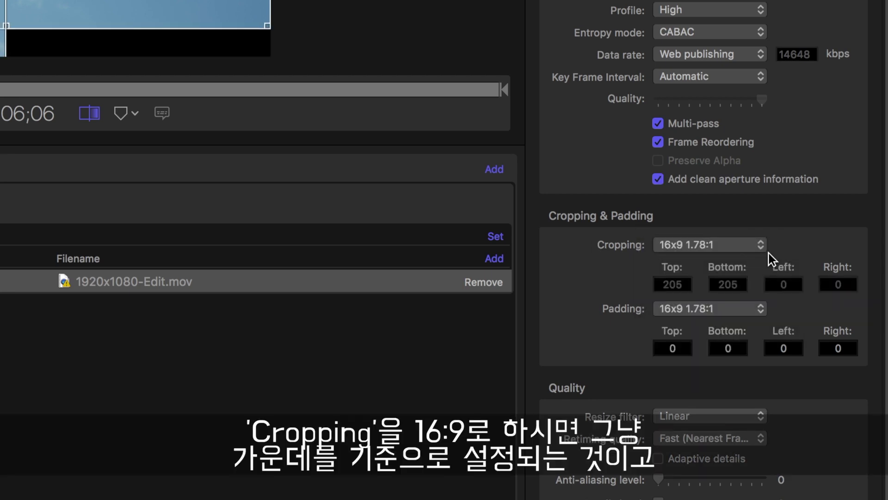
{"action": "left_click", "coordinate": [761, 248]}
{"action": "left_click", "coordinate": [720, 212]}
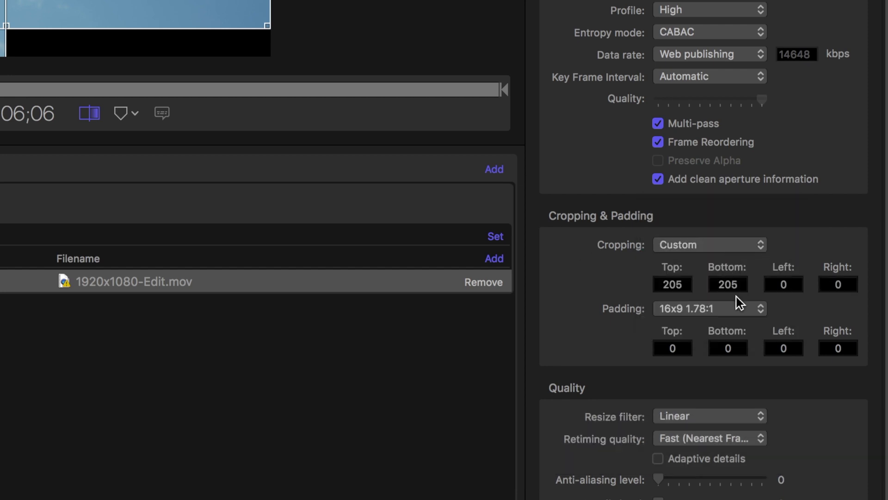